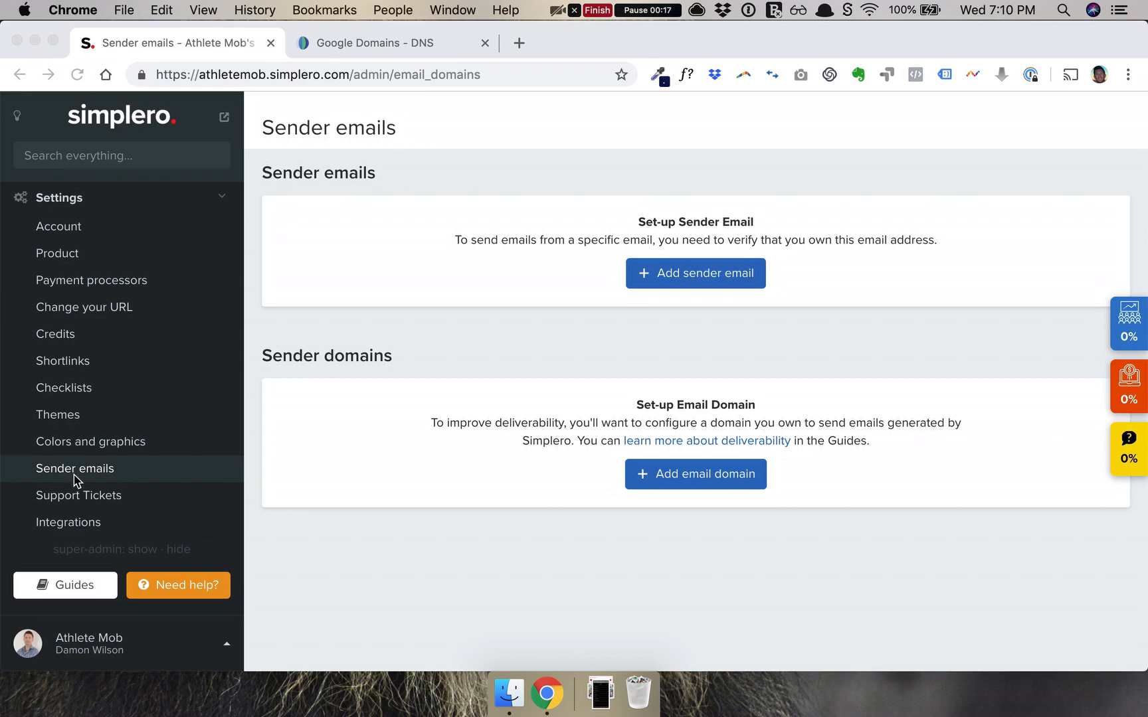
Start adding a new sender email domain from Simplero's Sender emails settings.
left_click(685, 476)
Enter athletemob.com as the new sender domain and submit it.
left_click(685, 476)
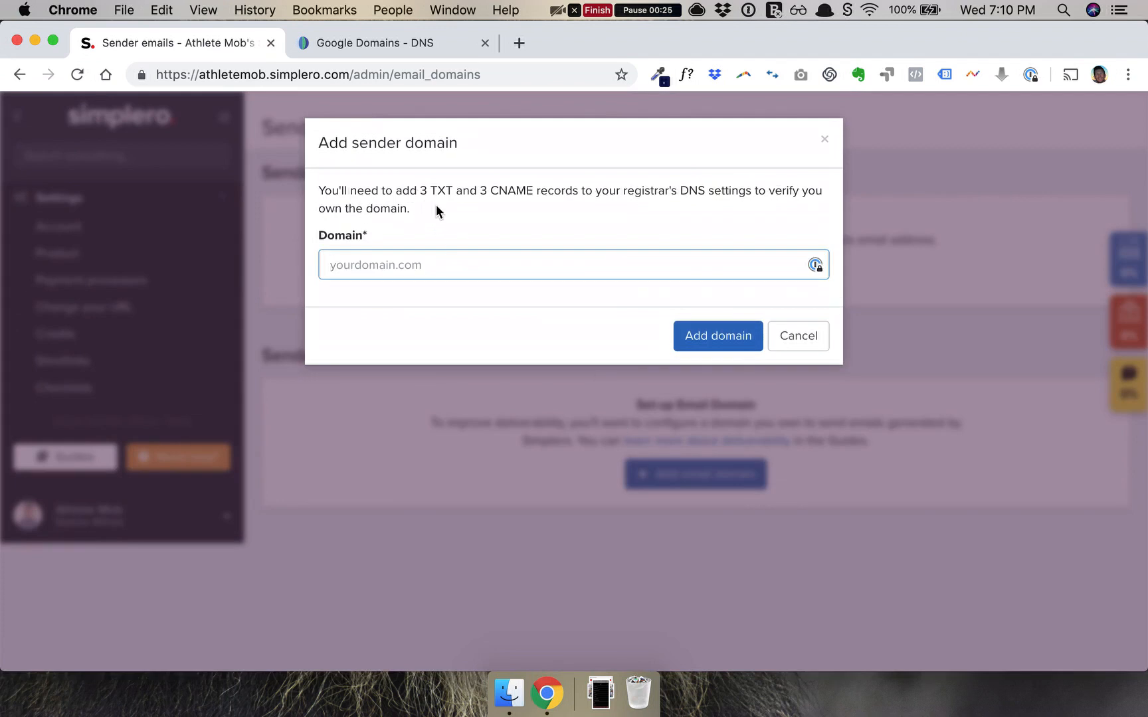
left_click_drag(421, 195, 535, 193)
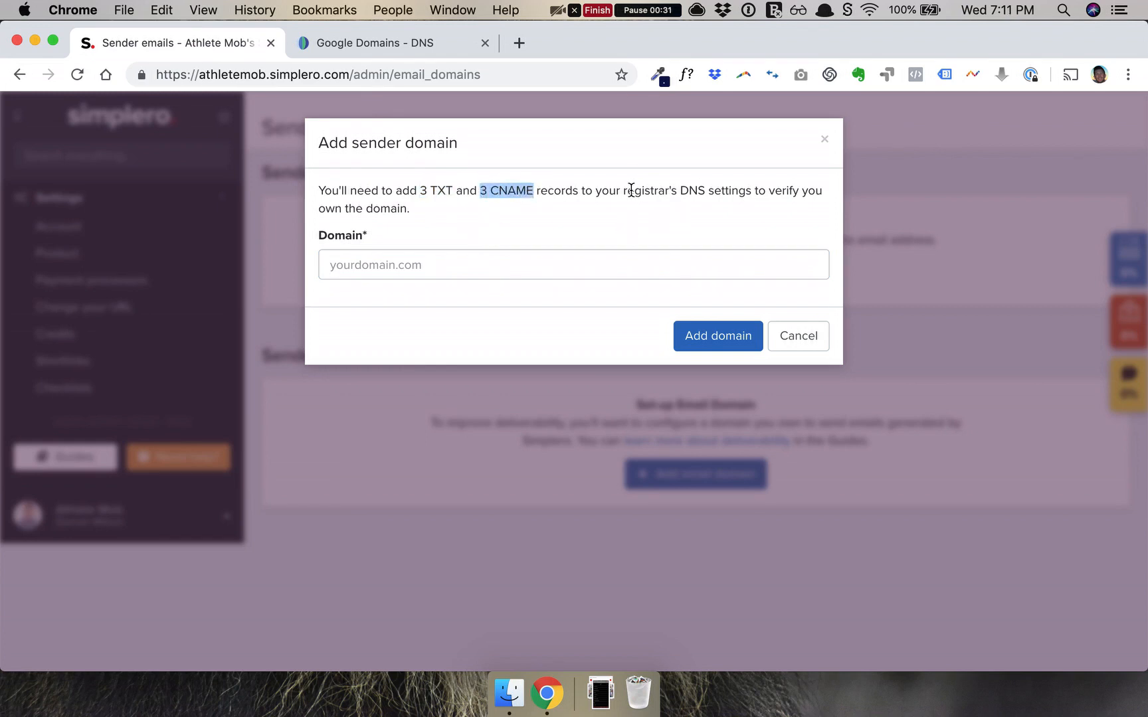
double_click(692, 191)
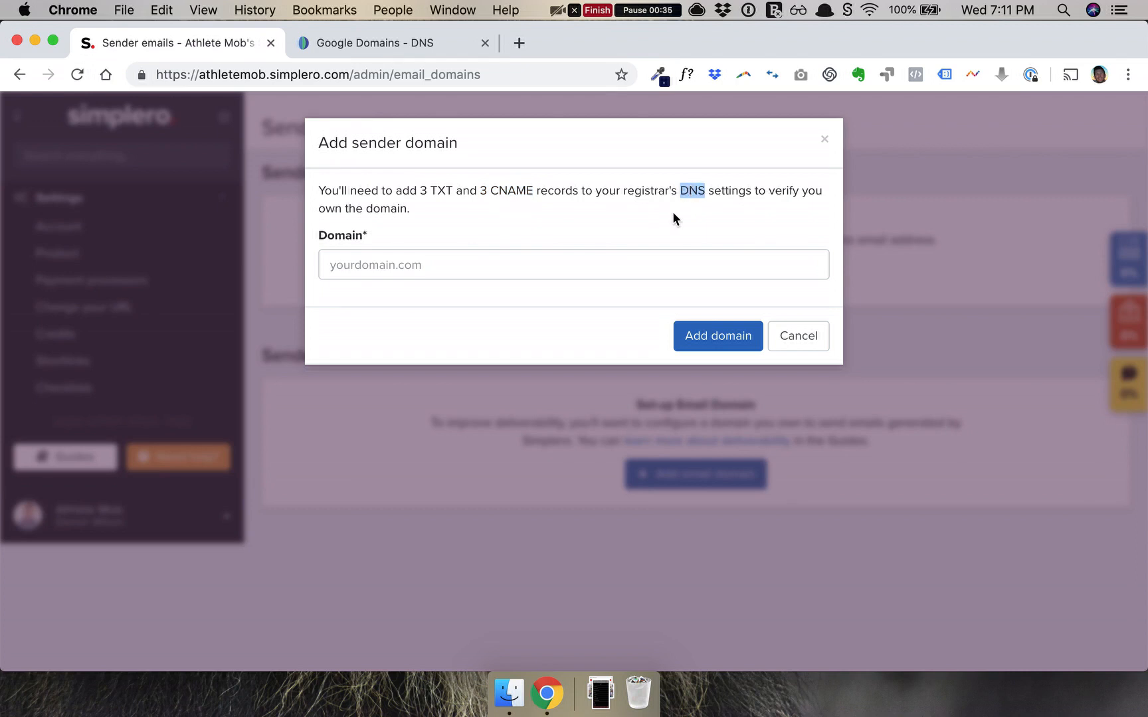
double_click(691, 191)
left_click(477, 261)
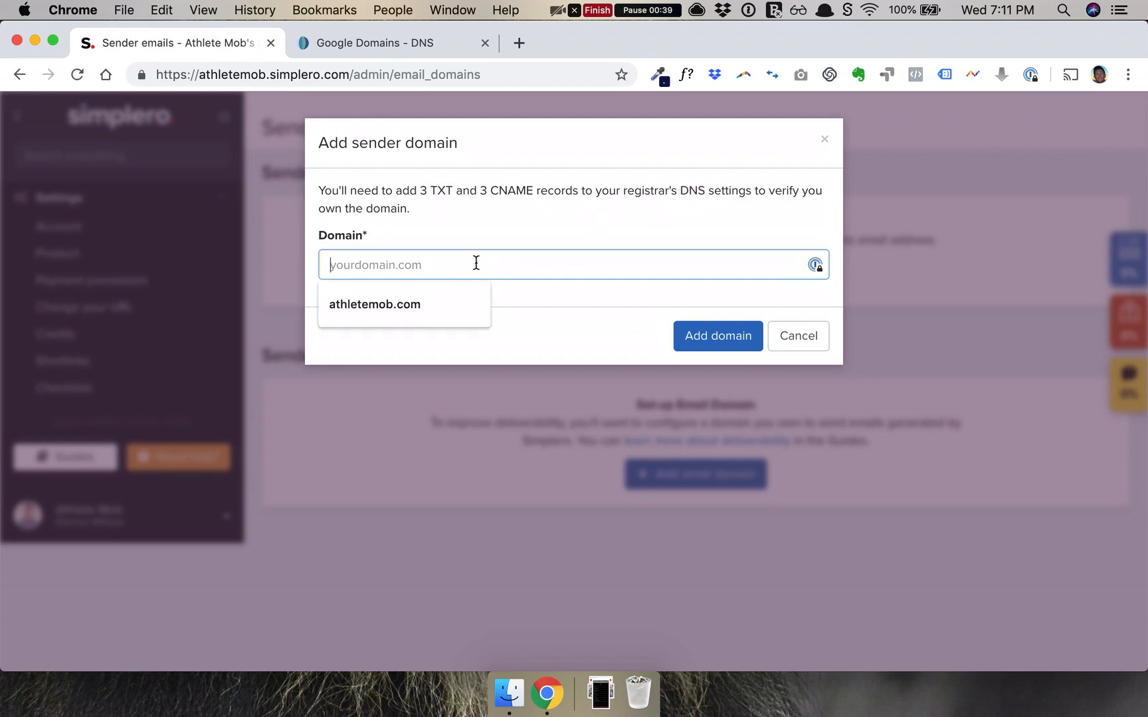
type("athletemob.com")
left_click(706, 341)
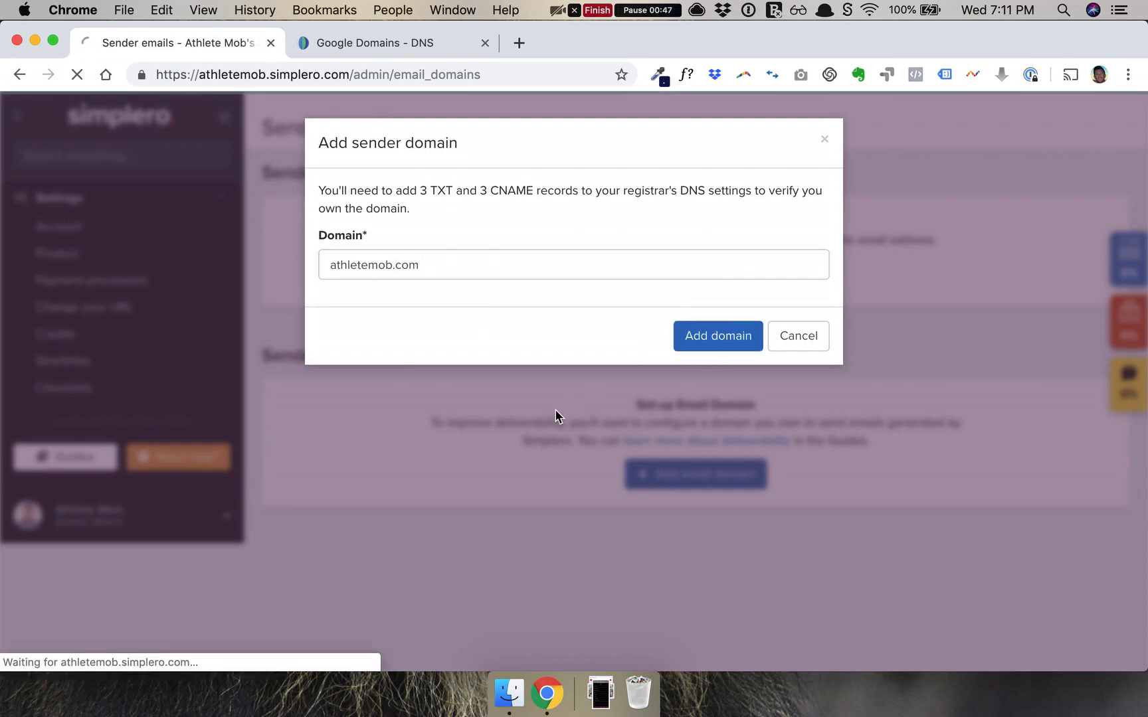
Review the six DNS records listed for athletemob.com, then bring up the Google Domains DNS page.
scroll(528, 493, "down", 3)
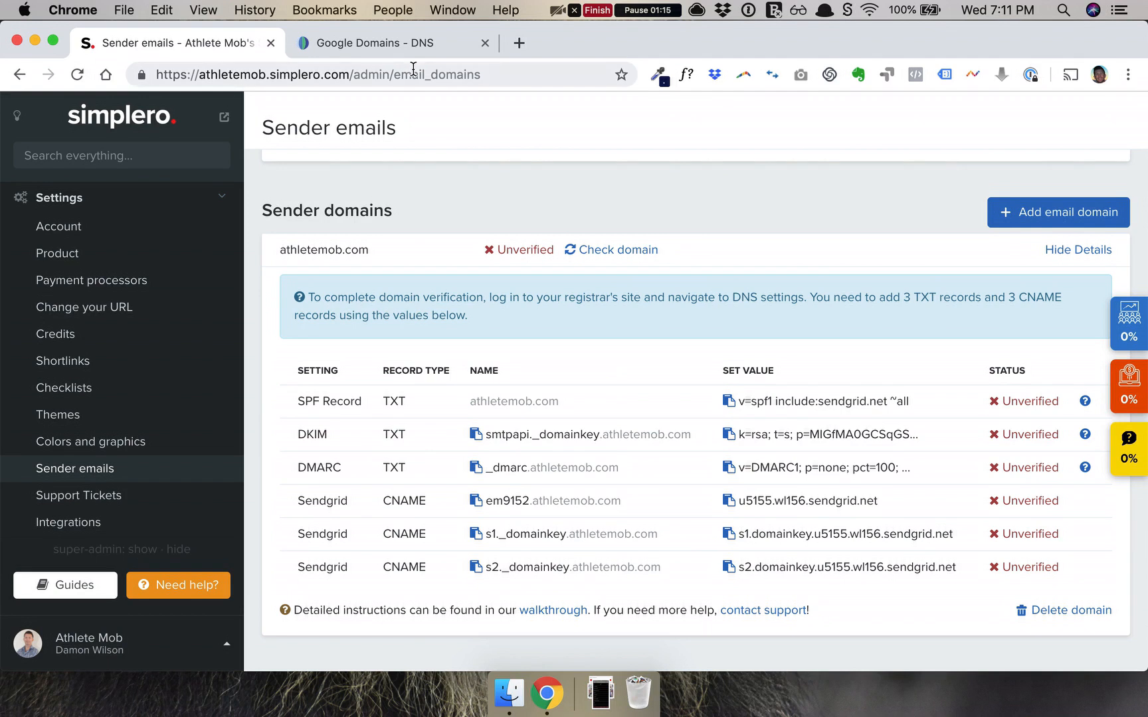
left_click(398, 46)
Reload athletemob.com's DNS settings and copy the SPF value from Simplero.
left_click(134, 356)
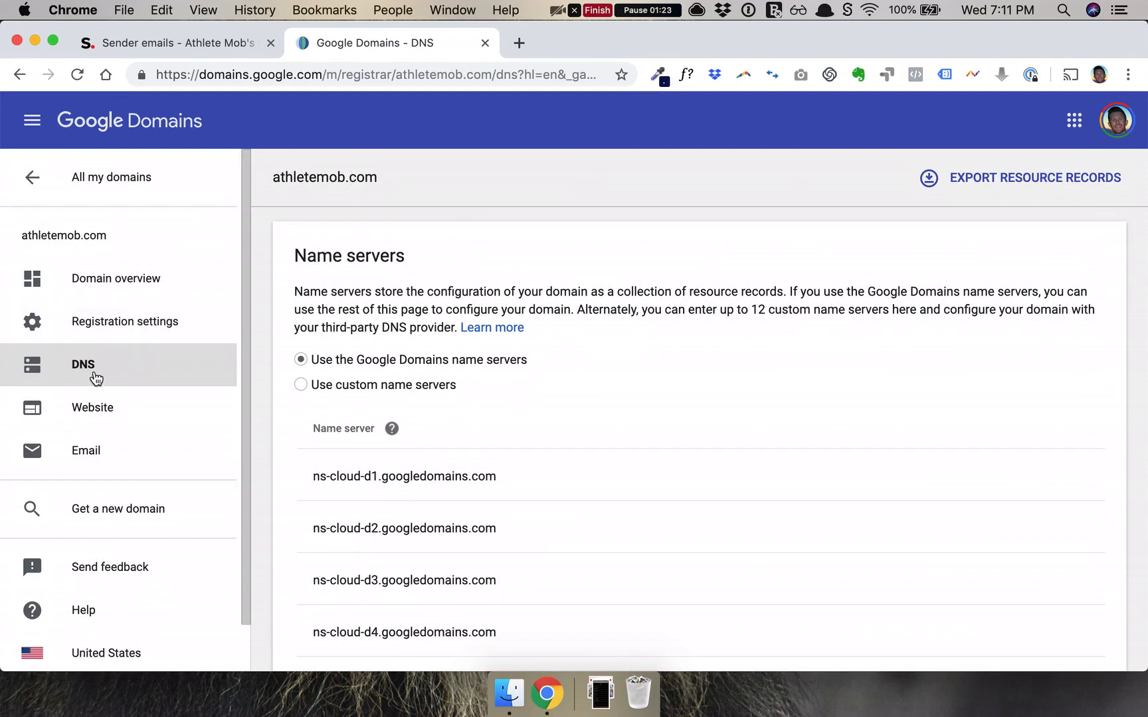
scroll(477, 531, "down", 15)
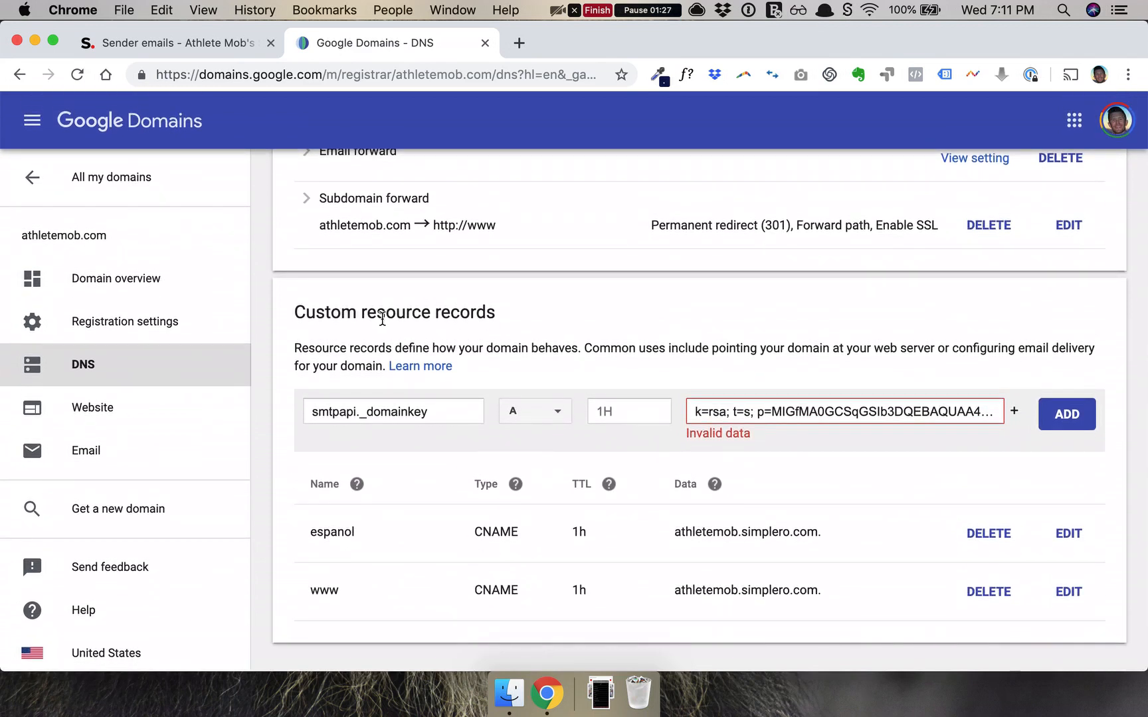
left_click(222, 45)
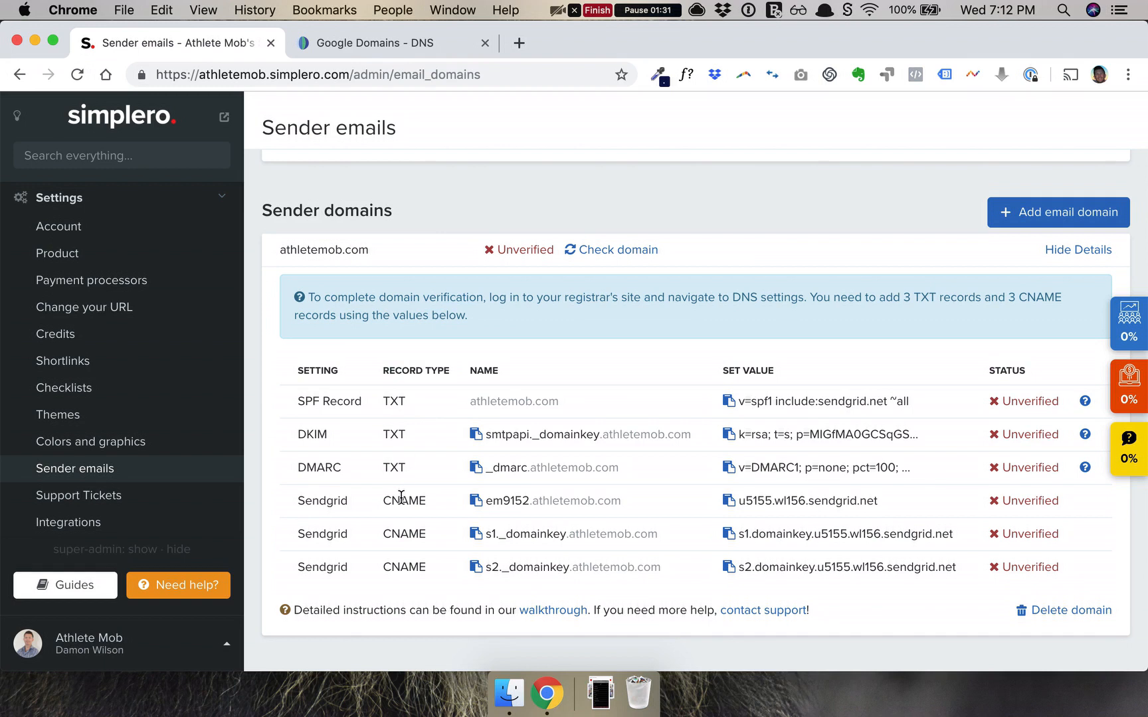
left_click(729, 402)
left_click(425, 42)
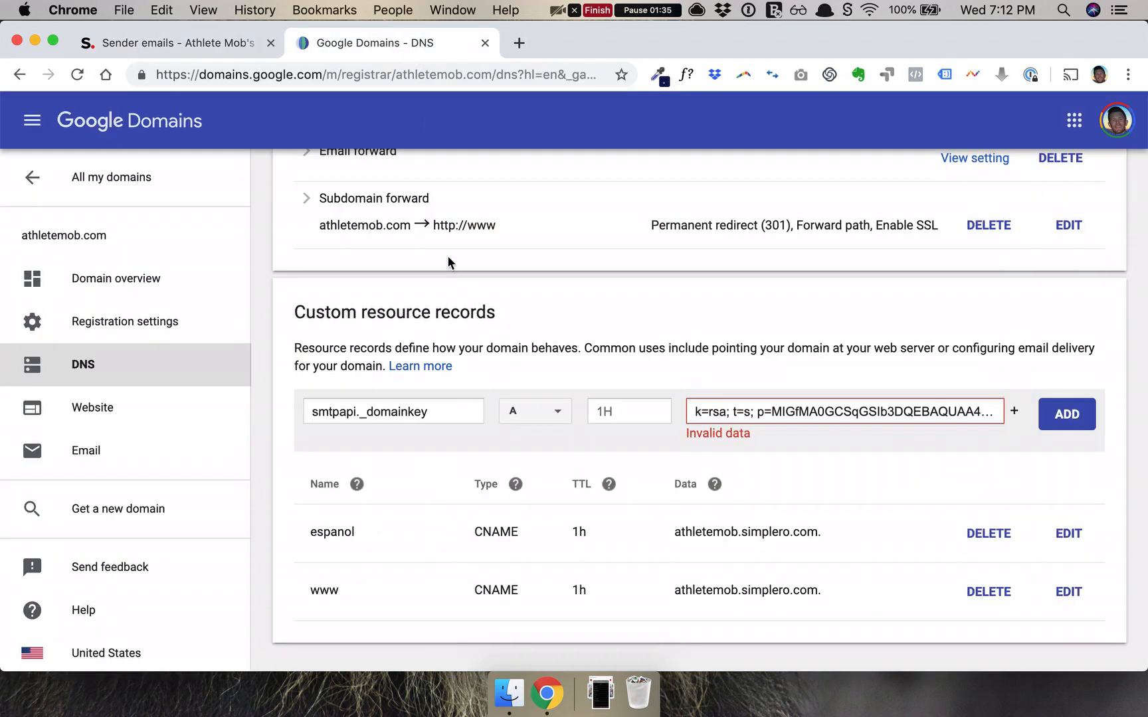
Add a root TXT record with data v=spf1 include:sendgrid.net ~all.
left_click(540, 411)
scroll(544, 588, "down", 2)
left_click(526, 654)
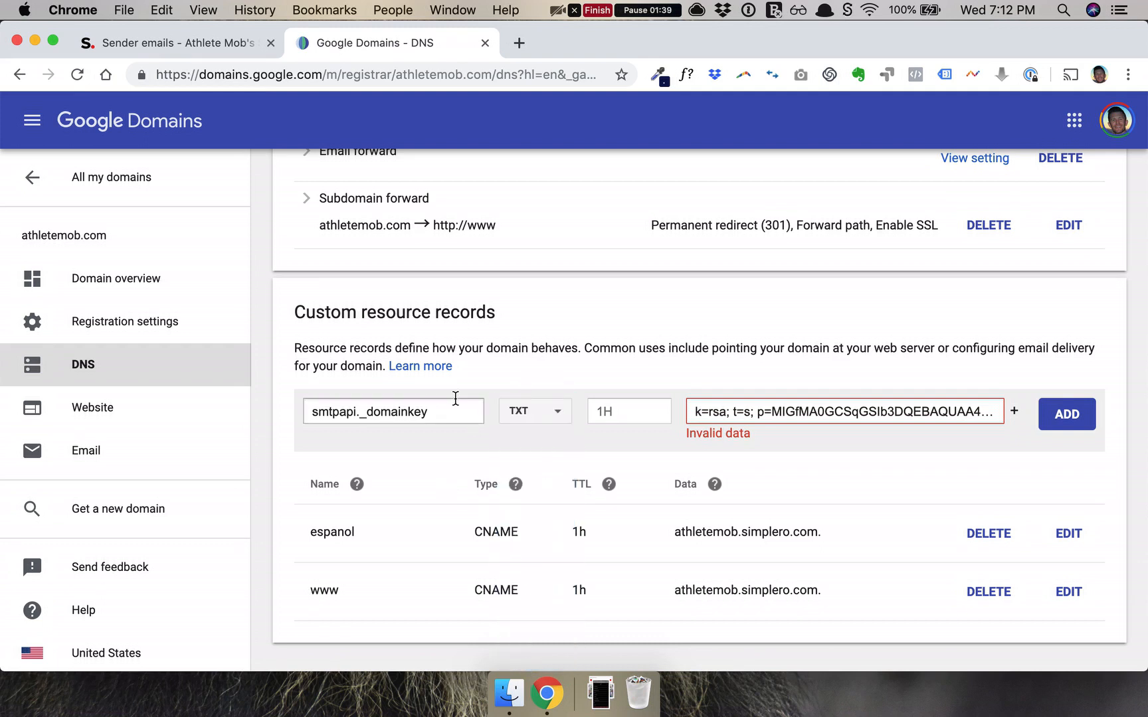
left_click_drag(473, 419, 323, 415)
key("BackSpace")
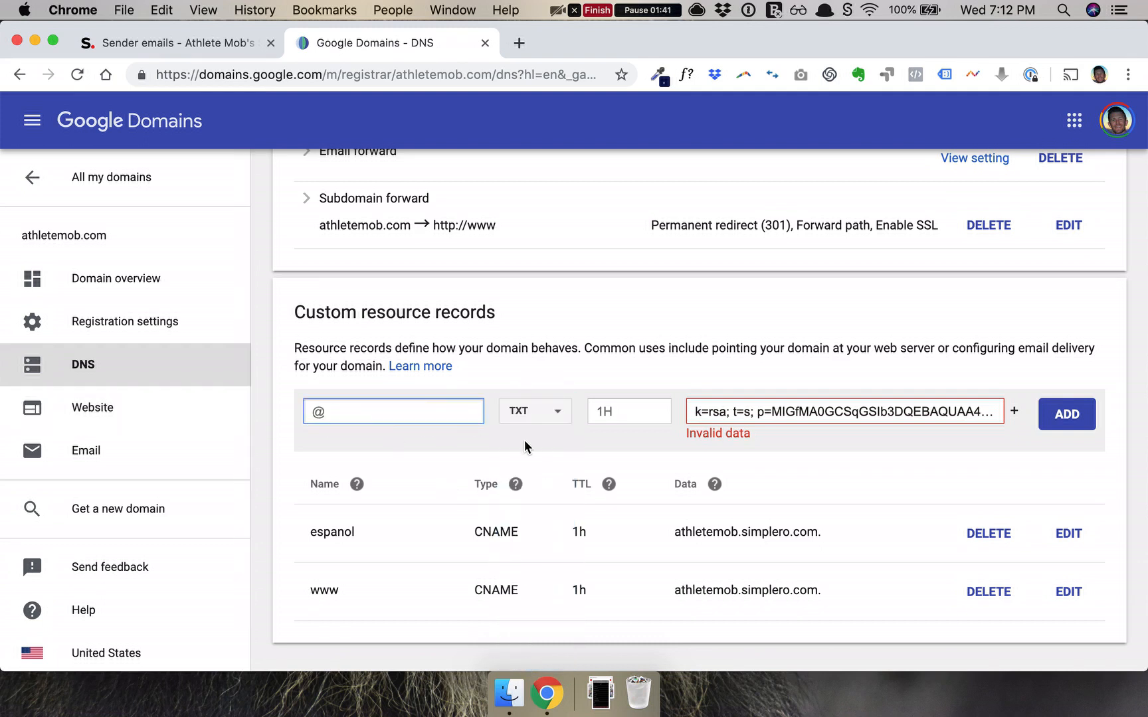
triple_click(777, 413)
key("super+v")
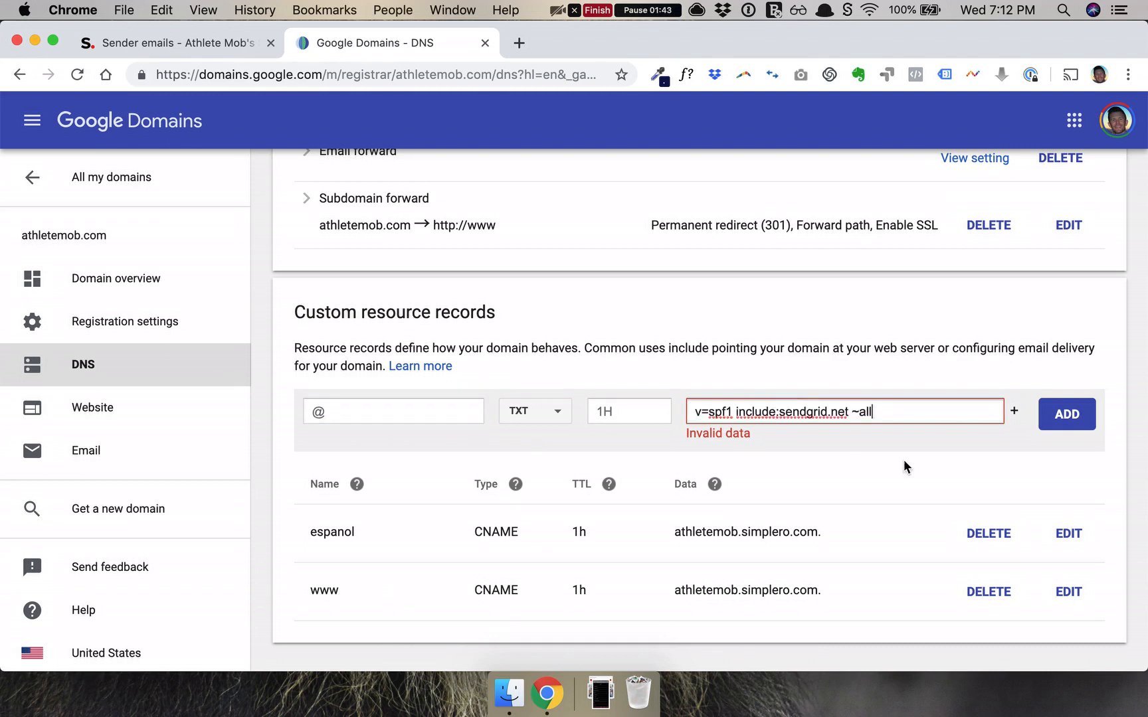
left_click(1067, 413)
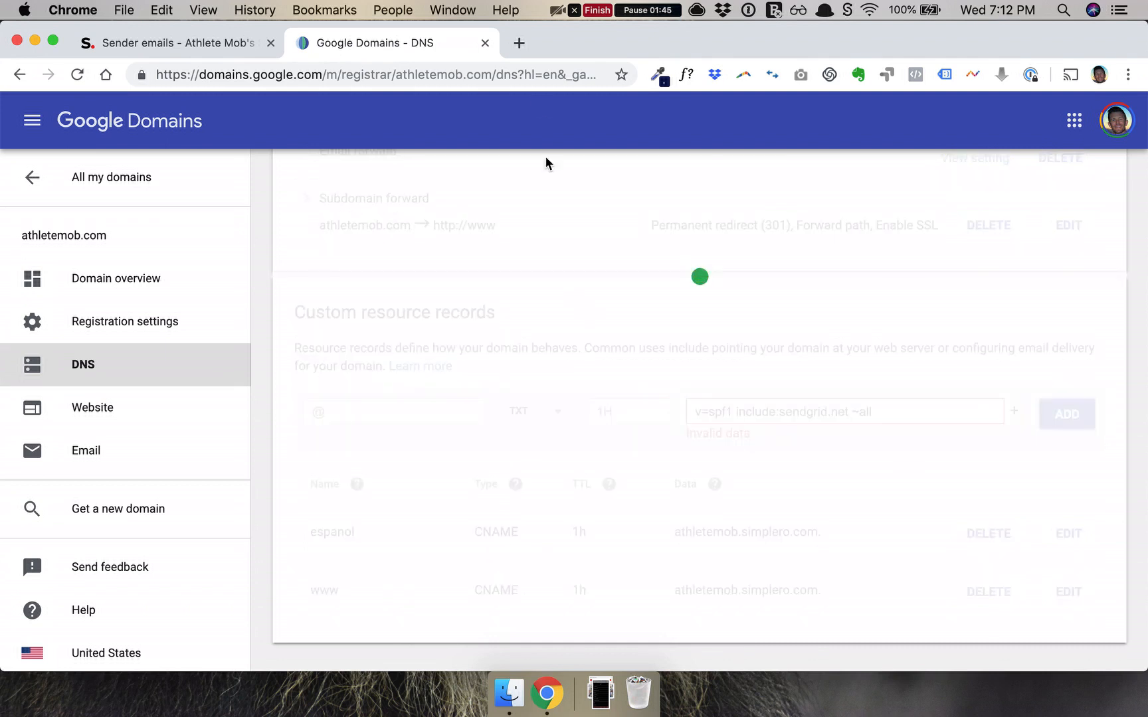
Start a TXT record named smtpapi._domainkey, using the name copied from Simplero.
left_click(206, 45)
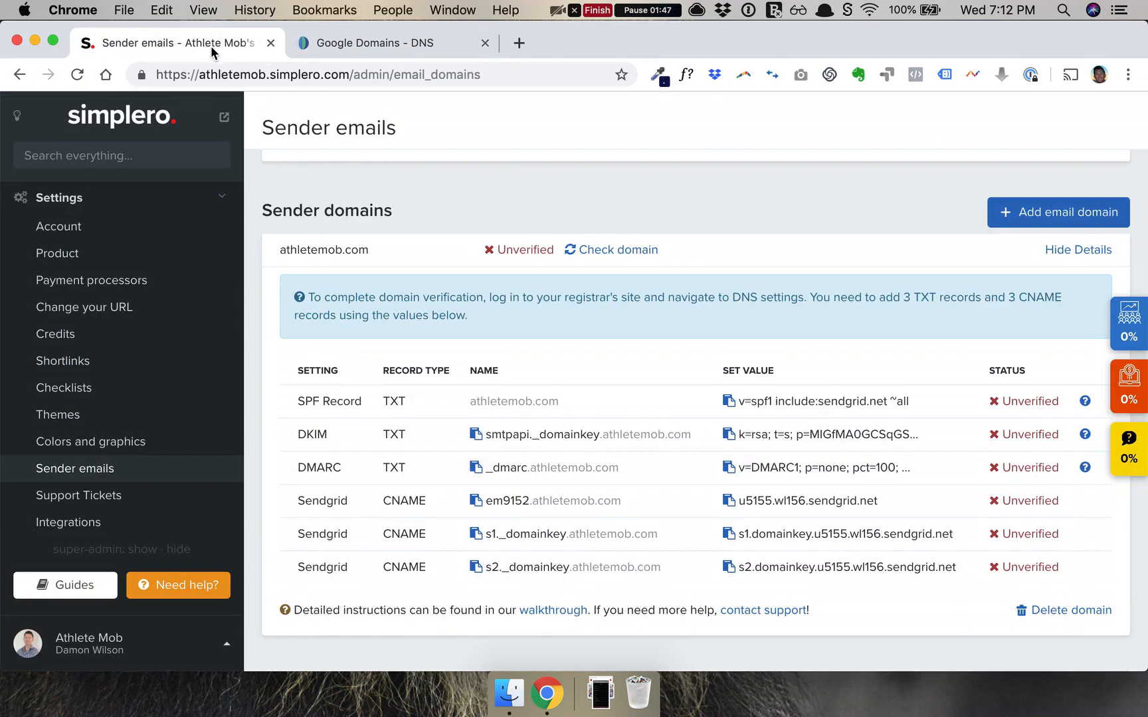
left_click(476, 435)
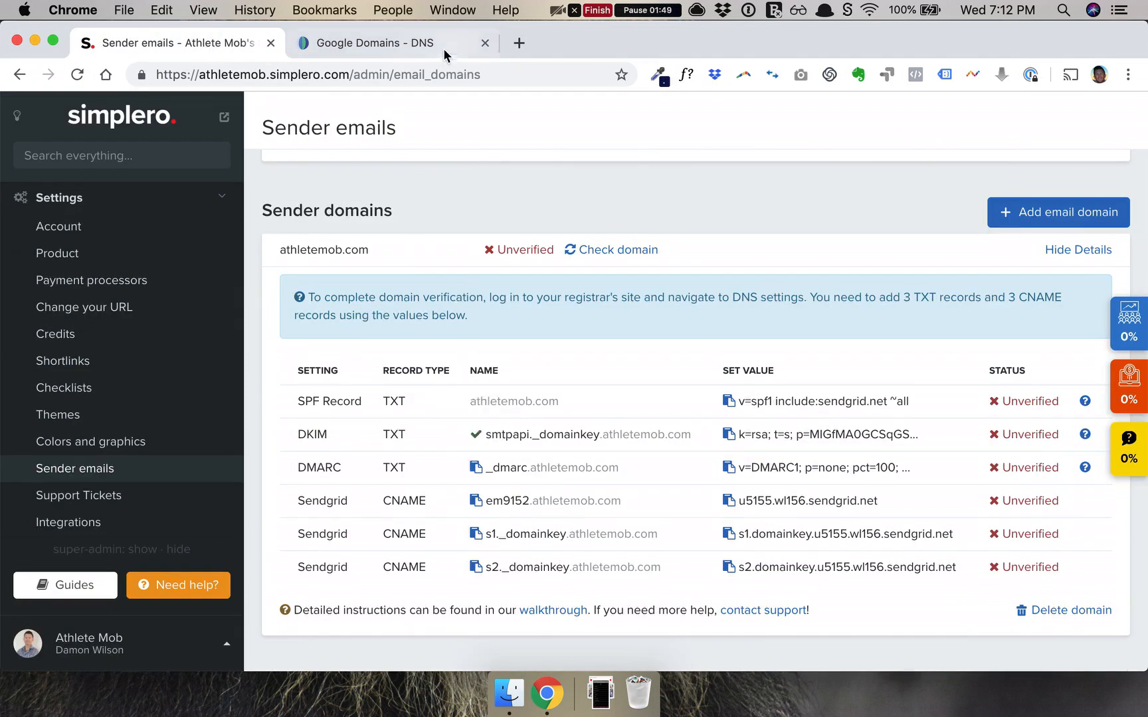
left_click(365, 42)
left_click(377, 405)
key("super+v")
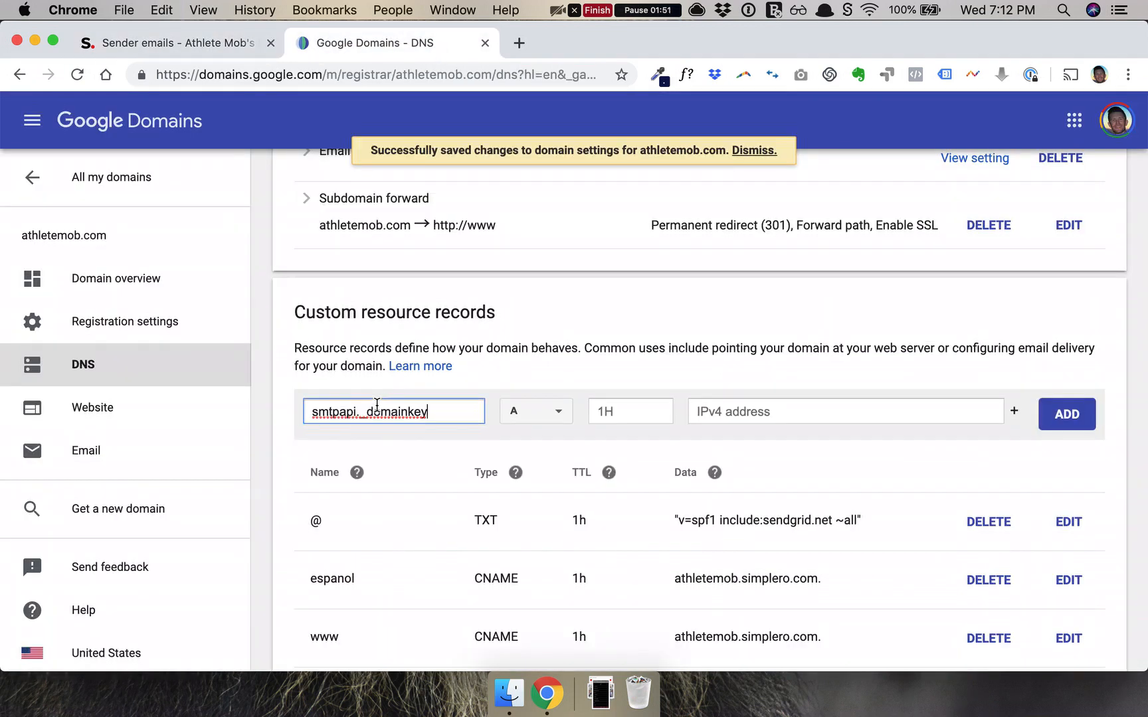
left_click(525, 413)
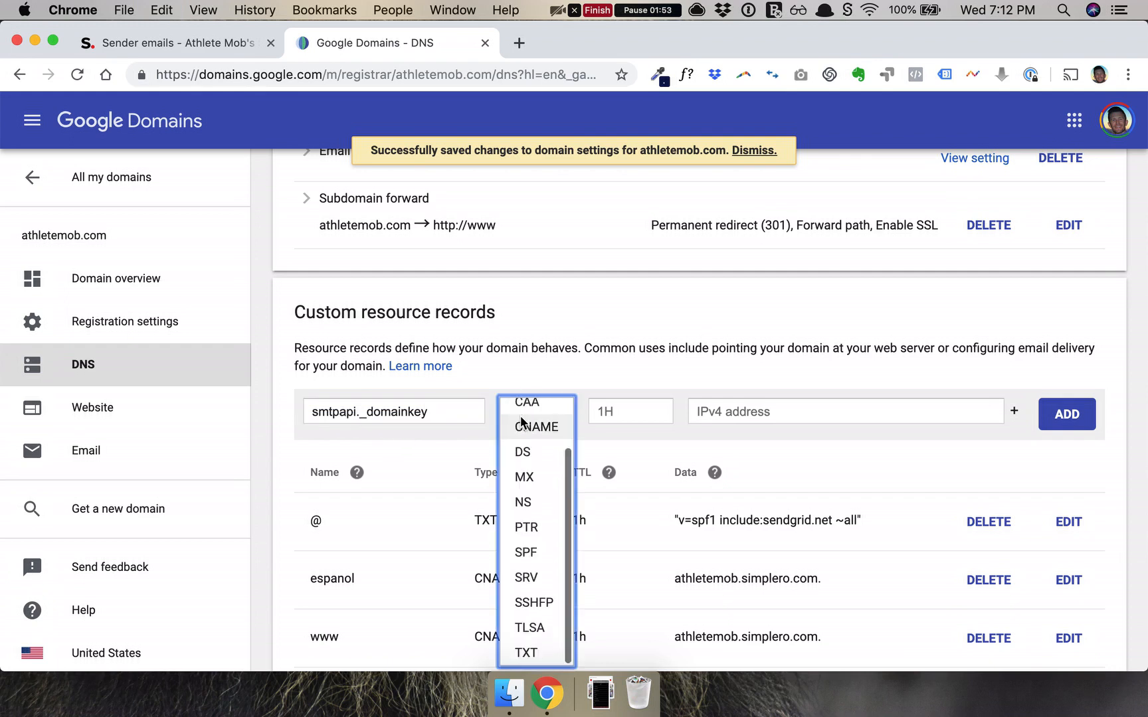
left_click(528, 649)
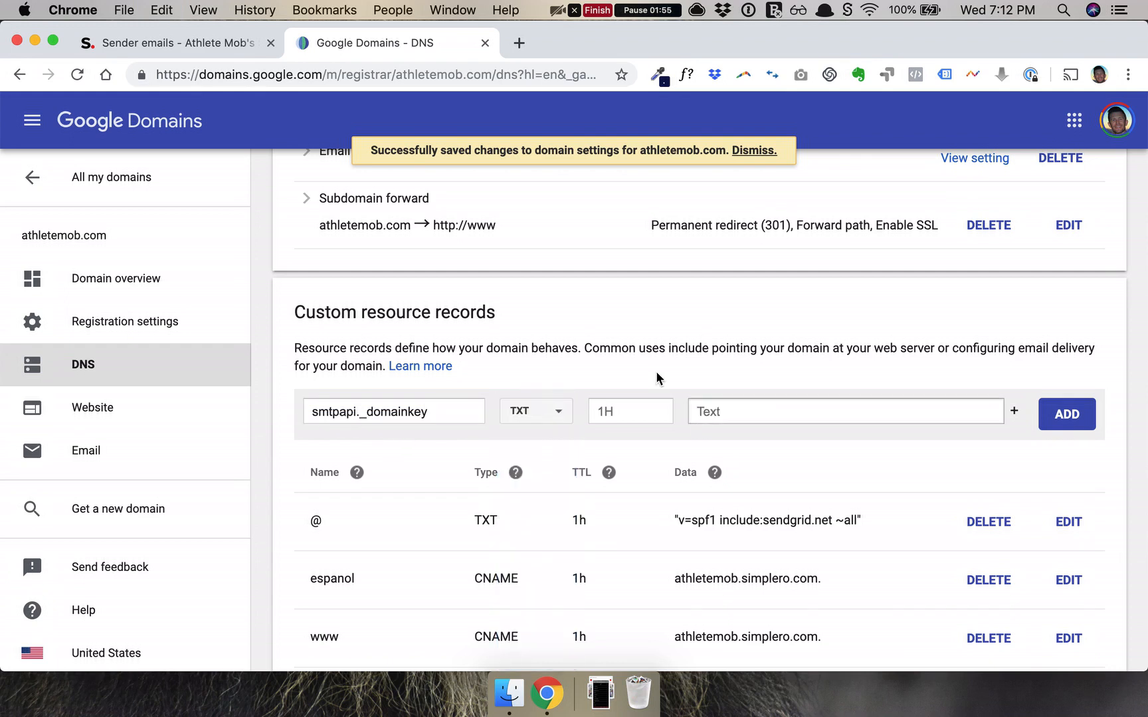
Paste the DKIM key (k=rsa; t=s; p=…) as the record data and add it.
left_click(199, 42)
left_click(728, 434)
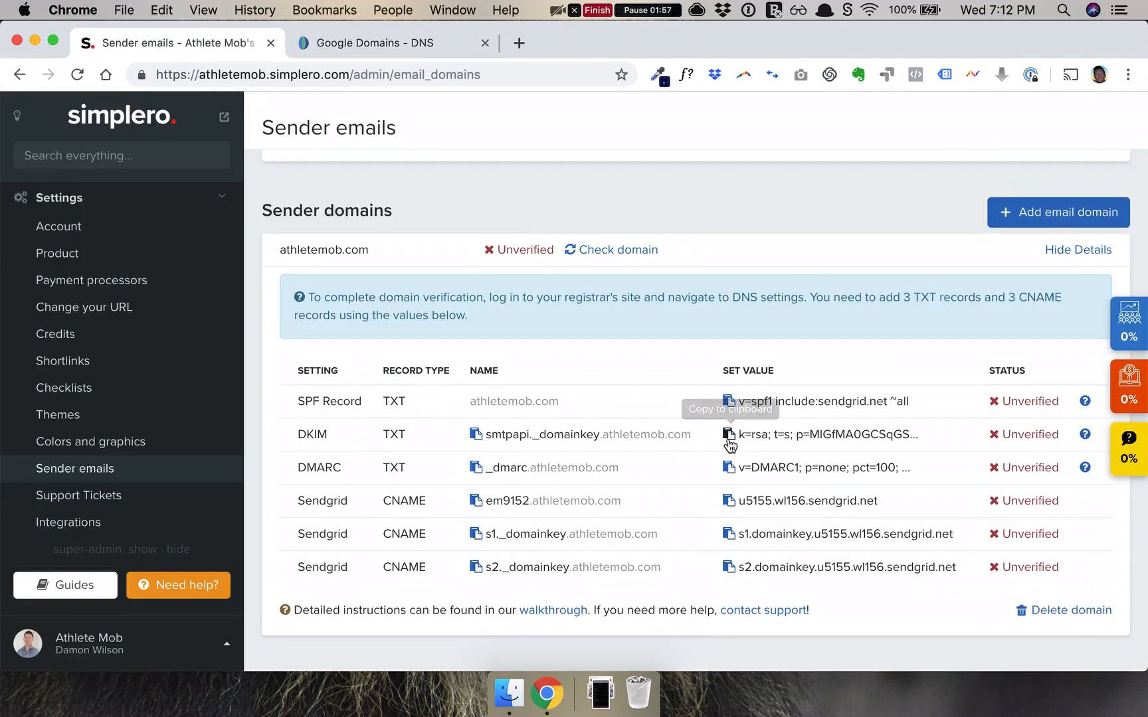
left_click(410, 43)
left_click(725, 413)
key("super+v")
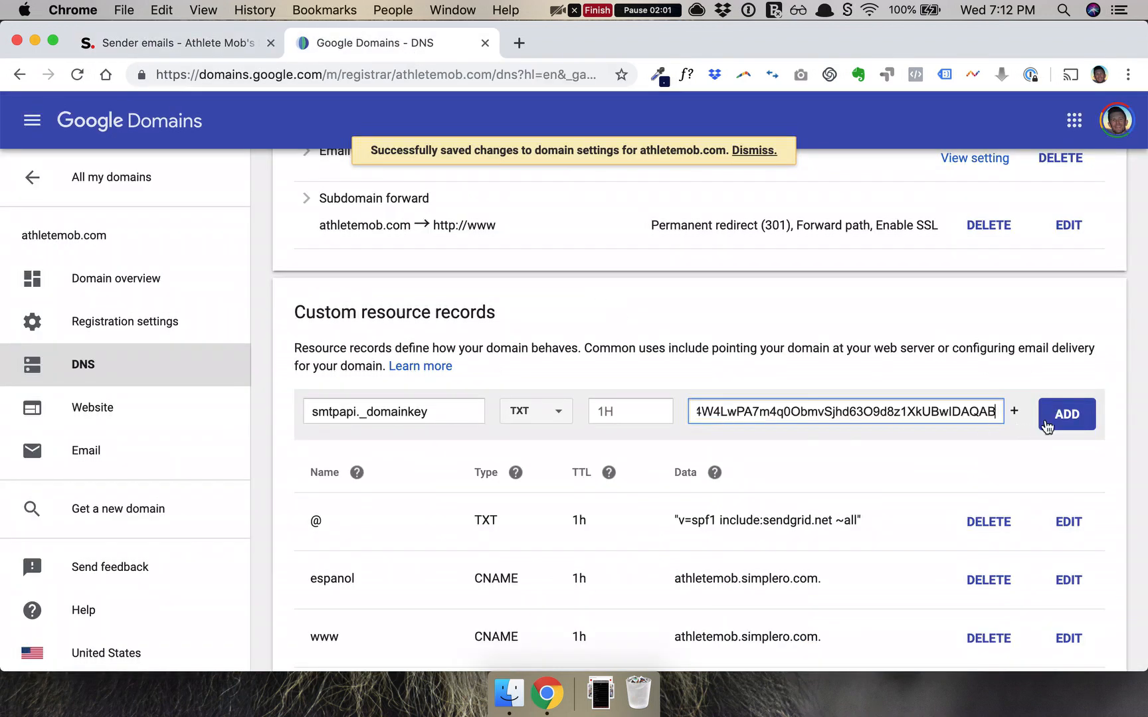
left_click(1056, 423)
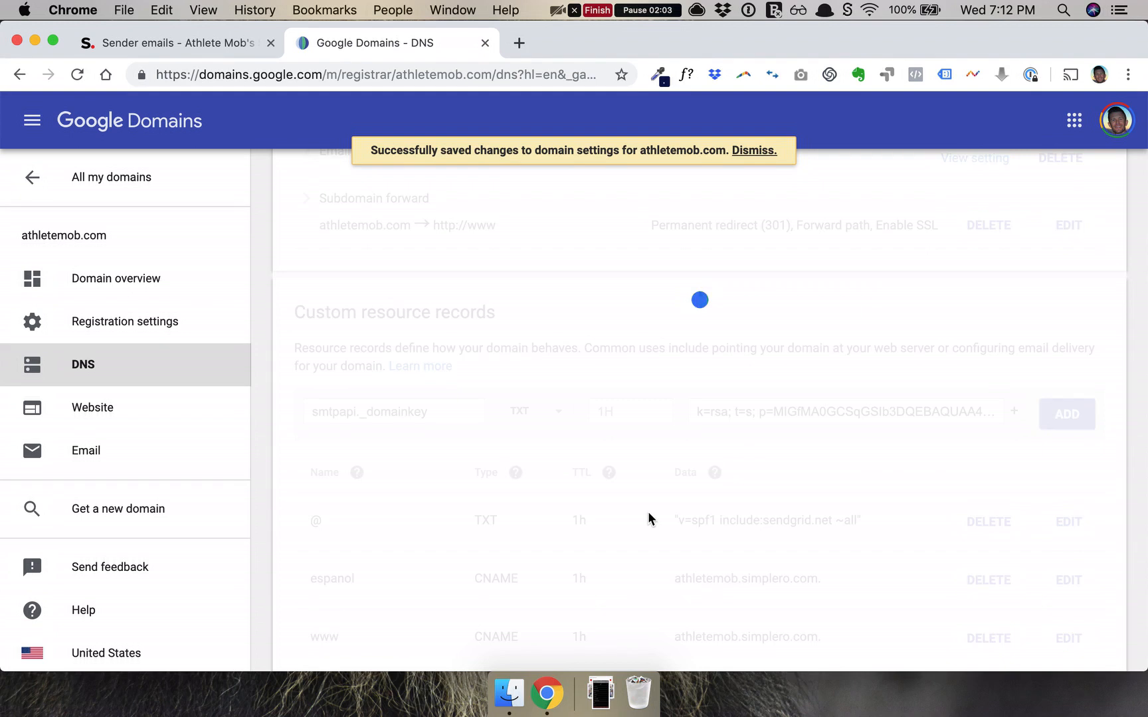
scroll(648, 518, "down", 3)
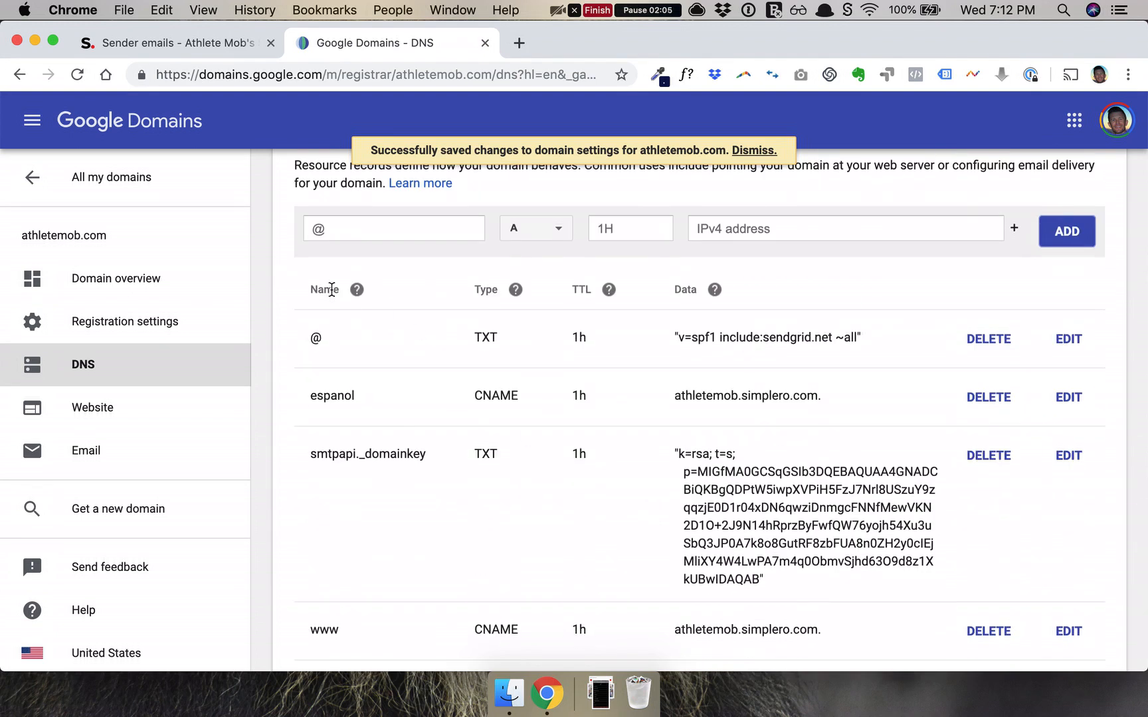
Start a TXT record named _dmarc, using the name copied from Simplero.
left_click_drag(372, 456, 589, 460)
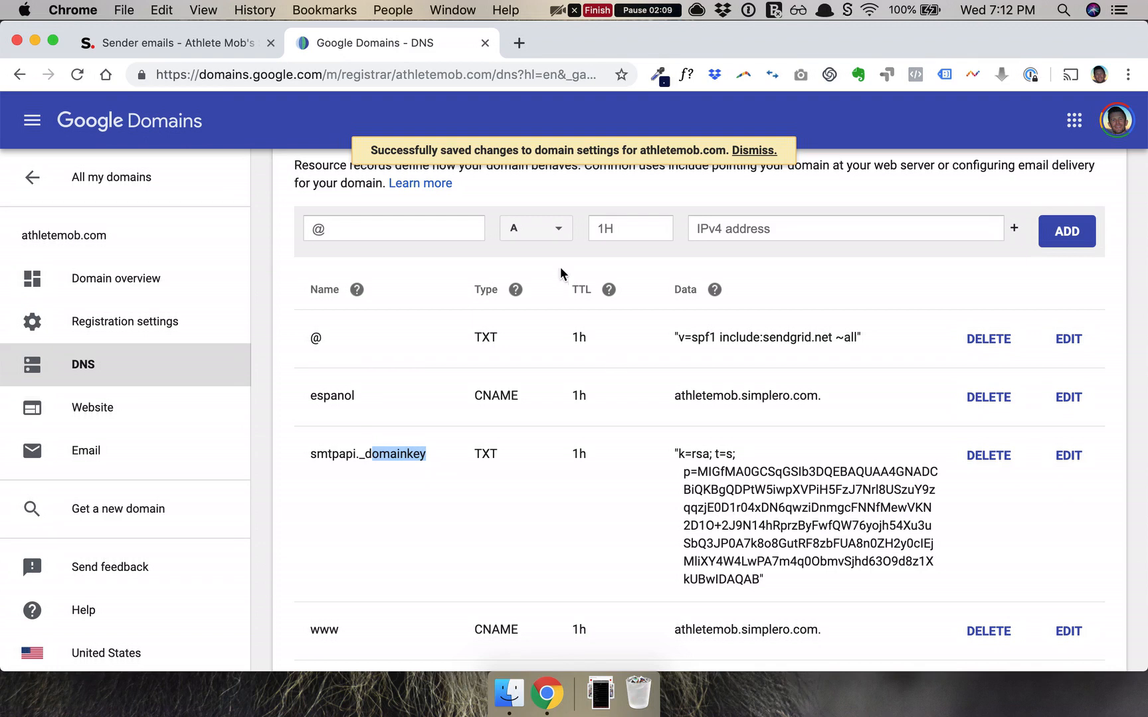
left_click(186, 34)
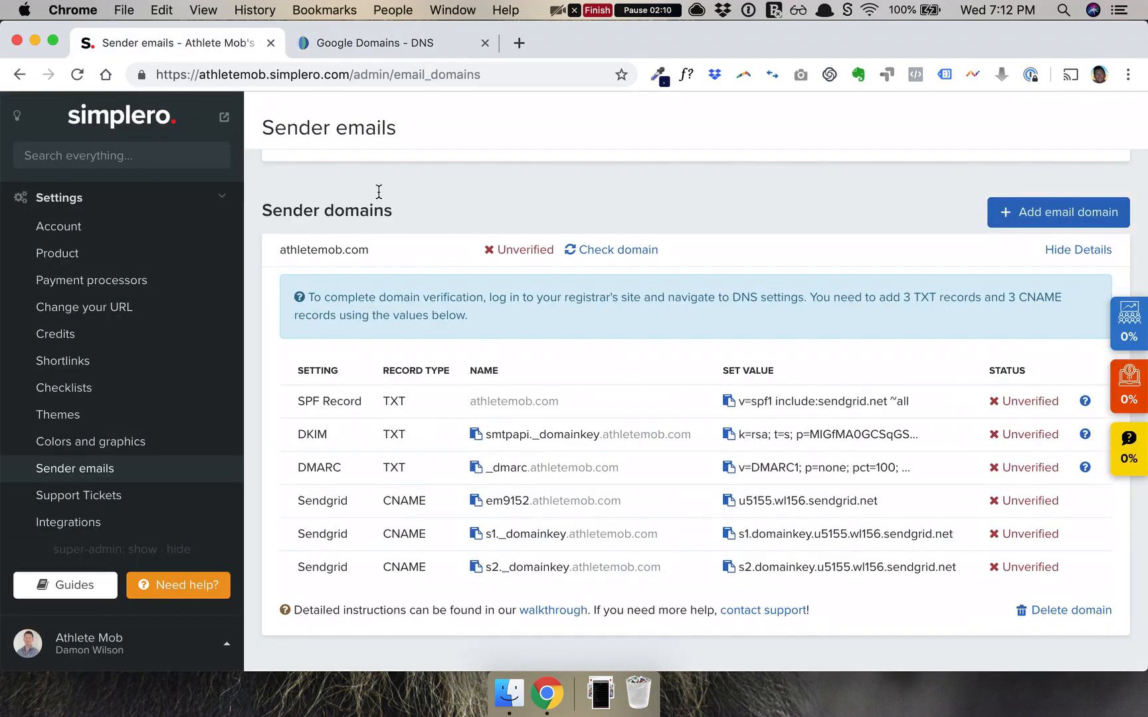
left_click(476, 468)
left_click(409, 41)
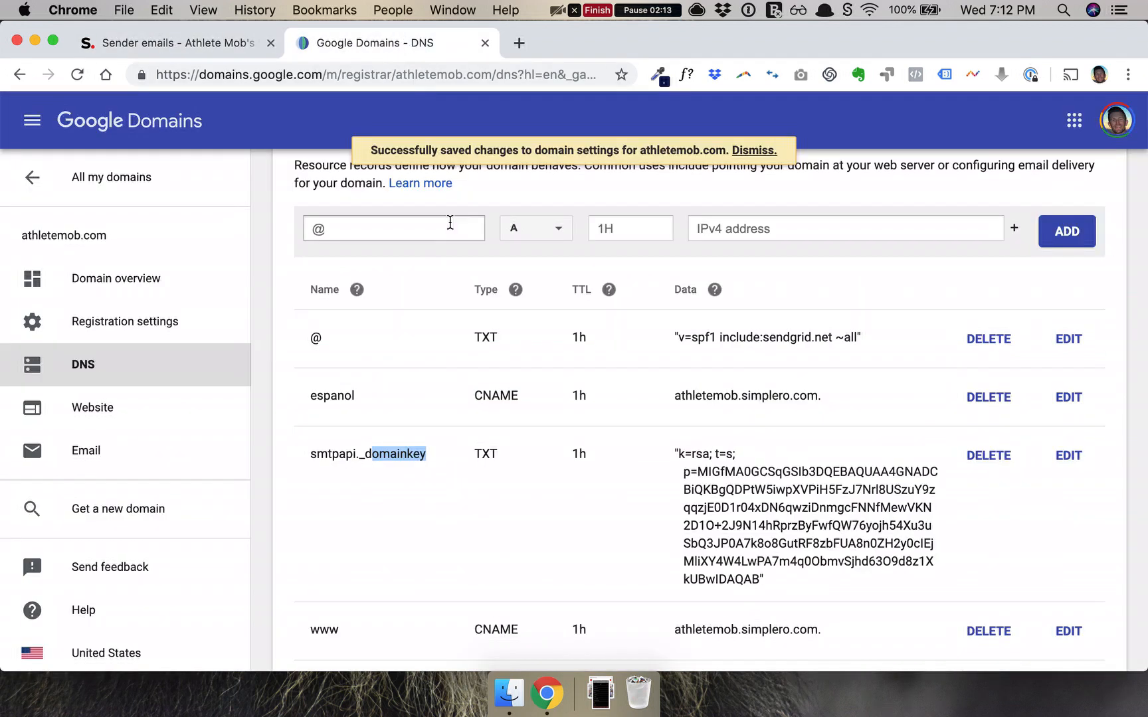
left_click(400, 229)
key("super+v")
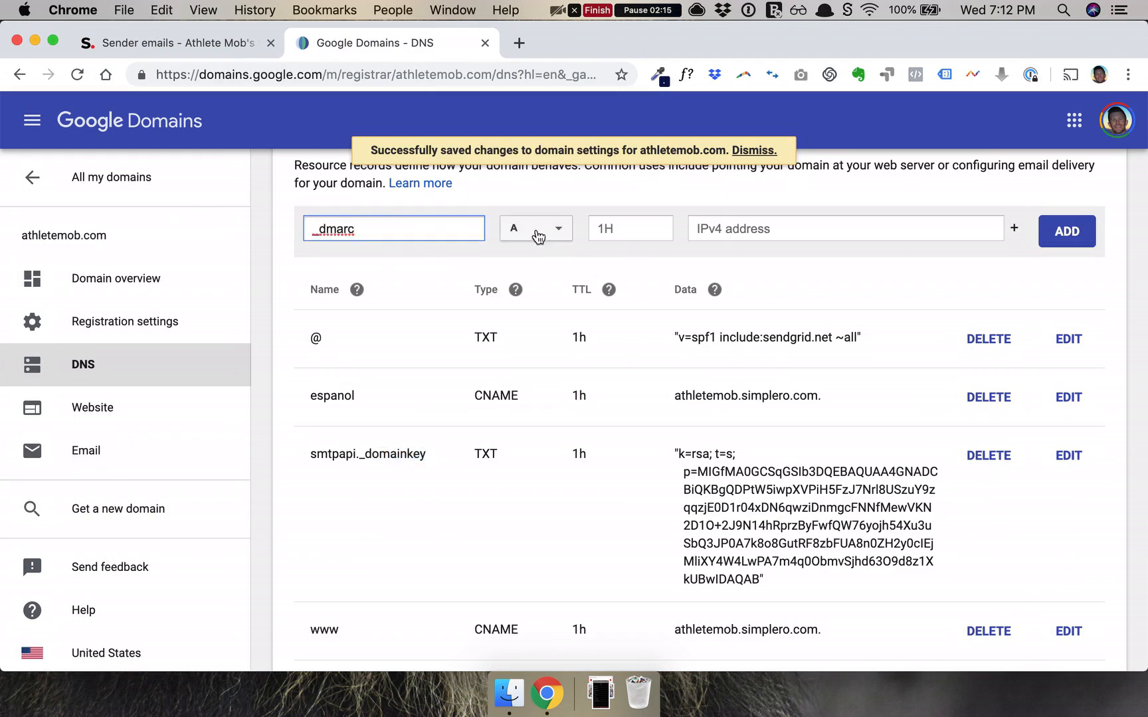
left_click(539, 237)
scroll(528, 412, "down", 2)
left_click(525, 470)
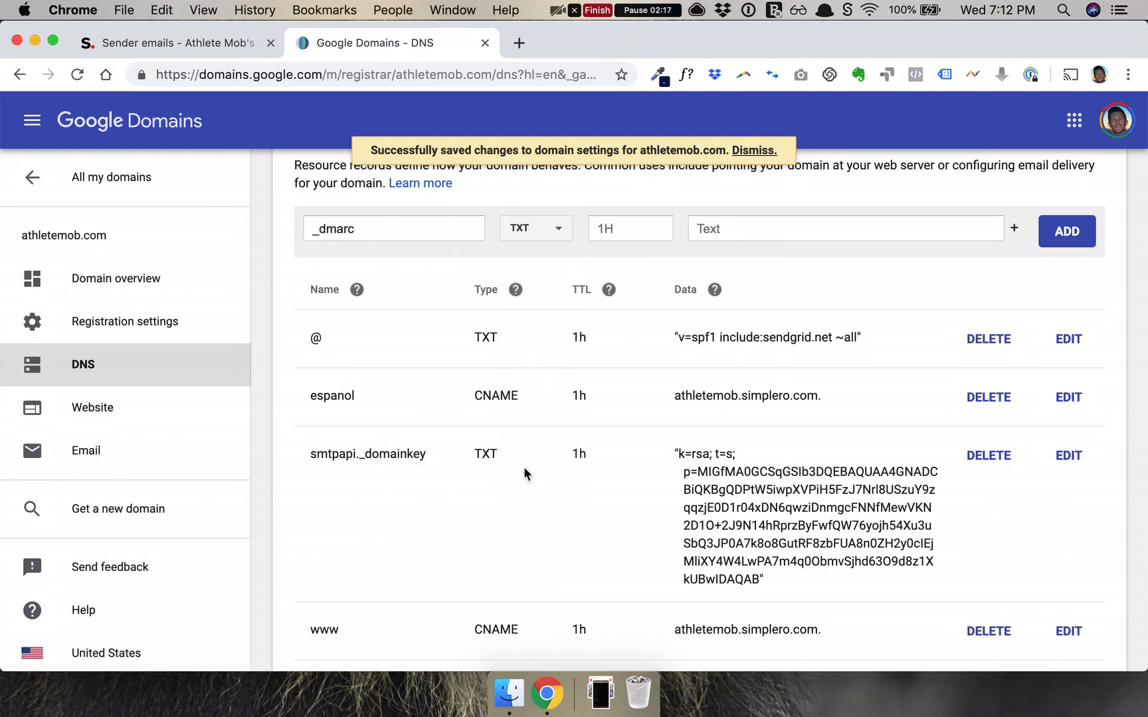
Fill in the DMARC value v=DMARC1; p=none; pct=100 as data and save the record.
left_click(239, 42)
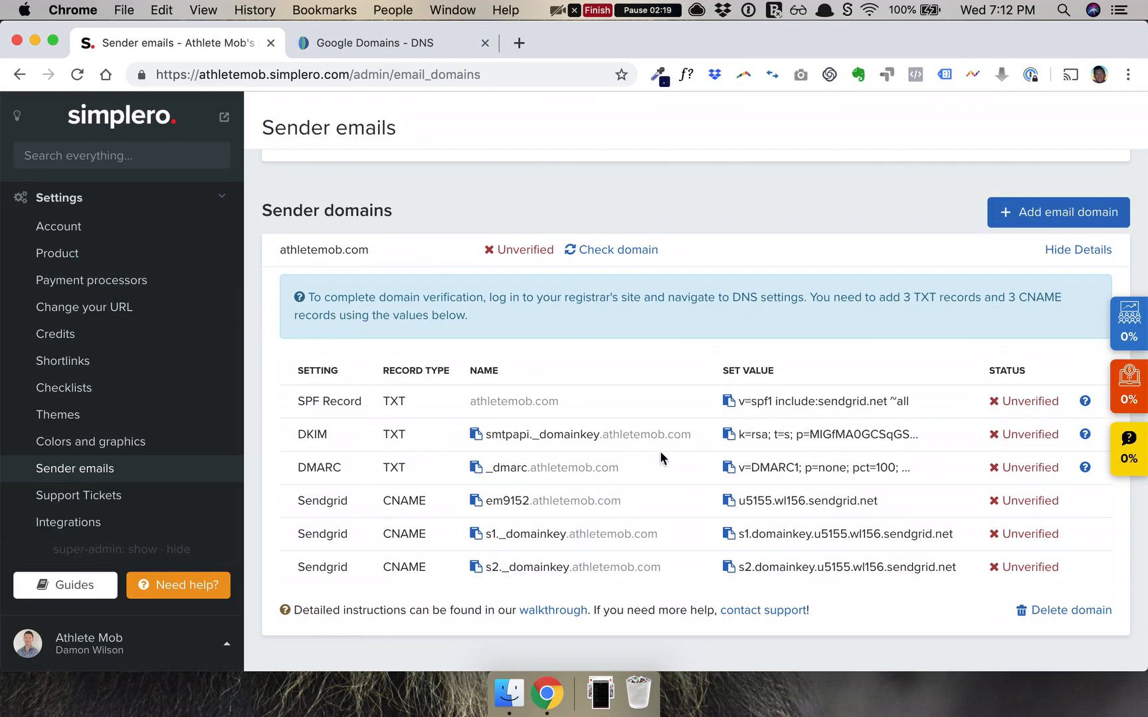
left_click(728, 468)
left_click(421, 43)
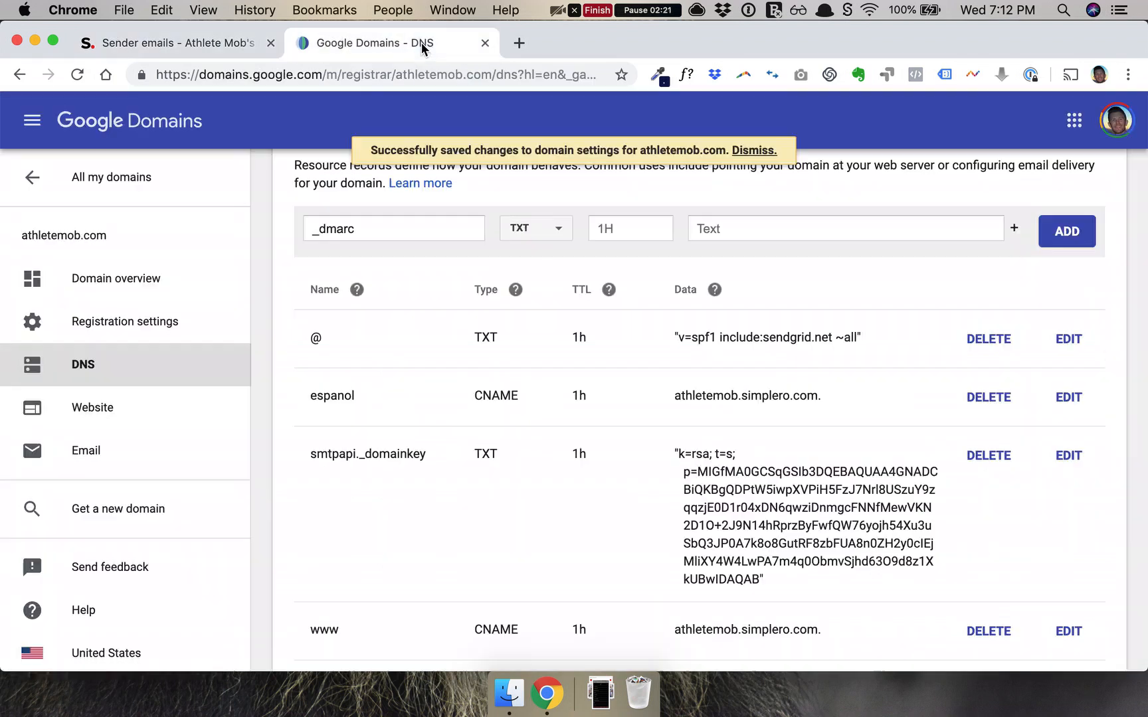
left_click(743, 231)
key("cmd+v")
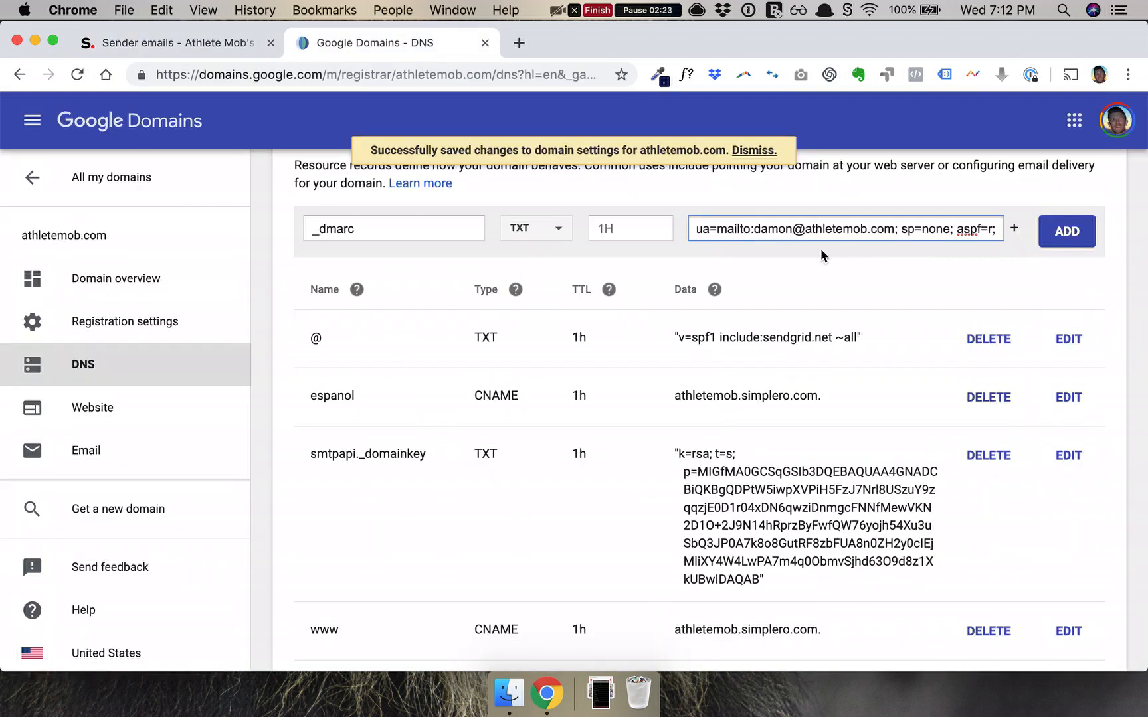
left_click(1063, 243)
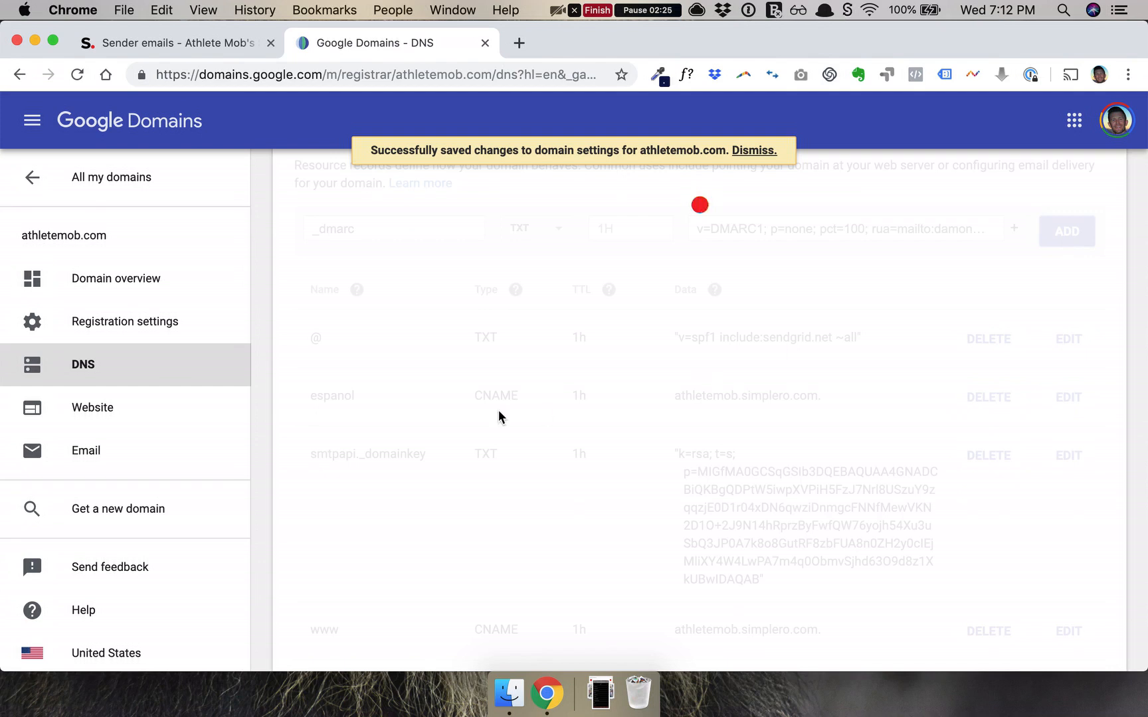
left_click(207, 45)
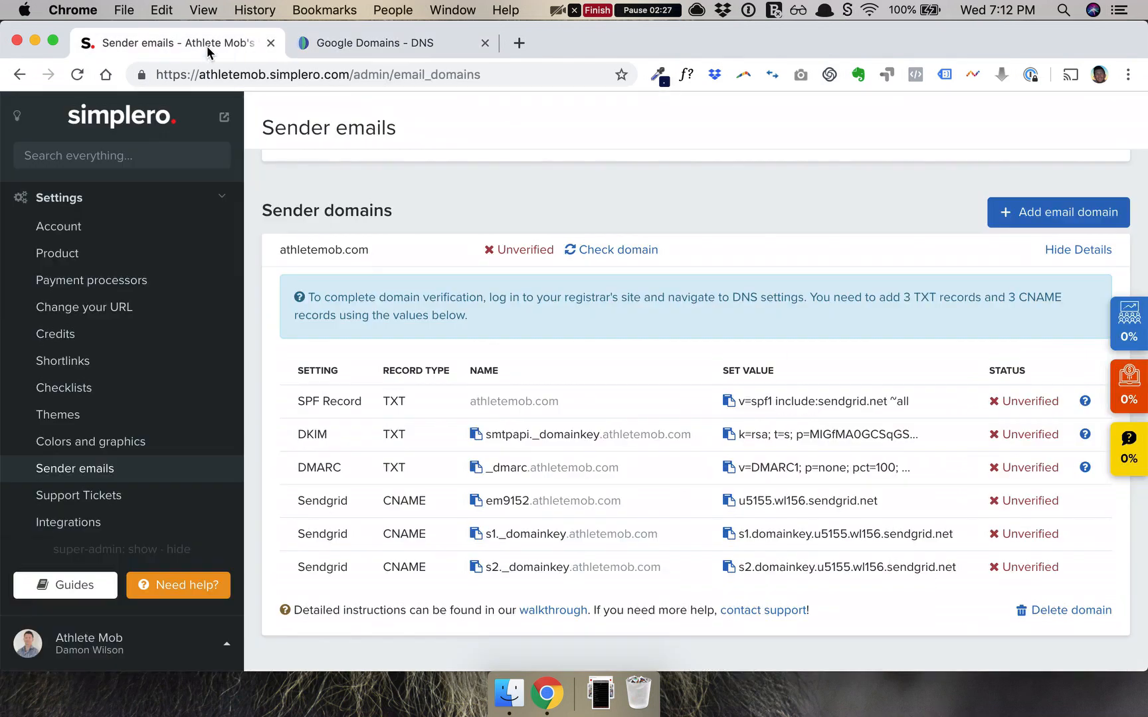
Add the em9152 CNAME record pointing to u5155.wl156.sendgrid.net.
left_click(475, 501)
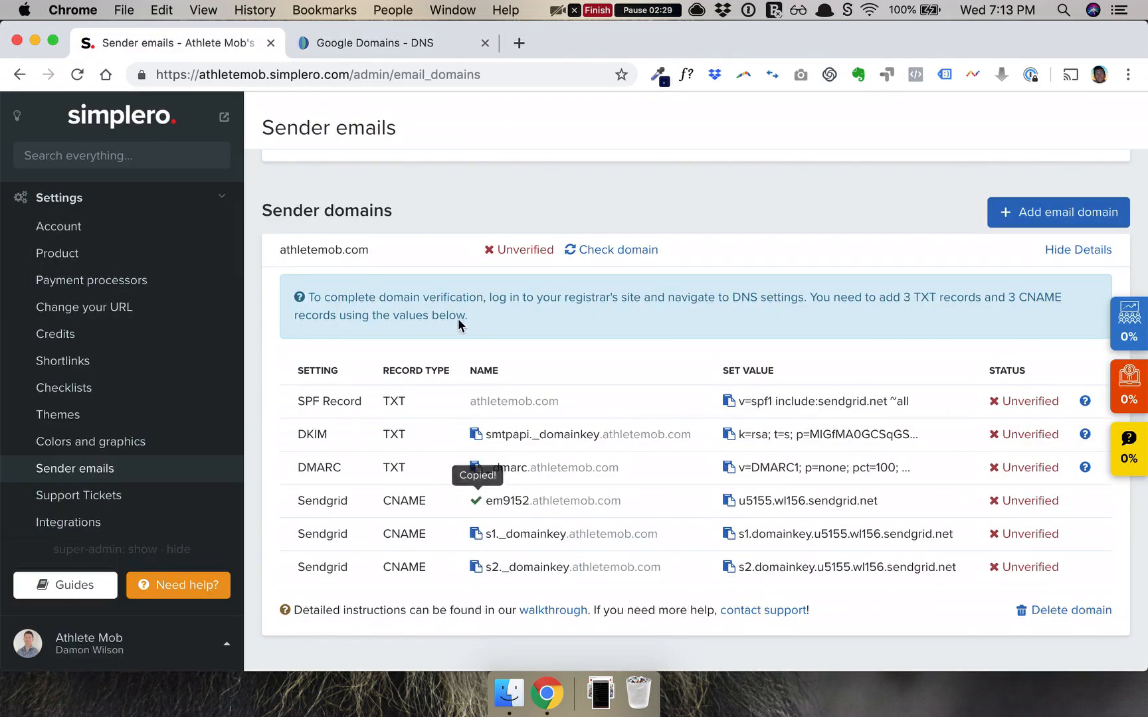
left_click(398, 42)
left_click(525, 229)
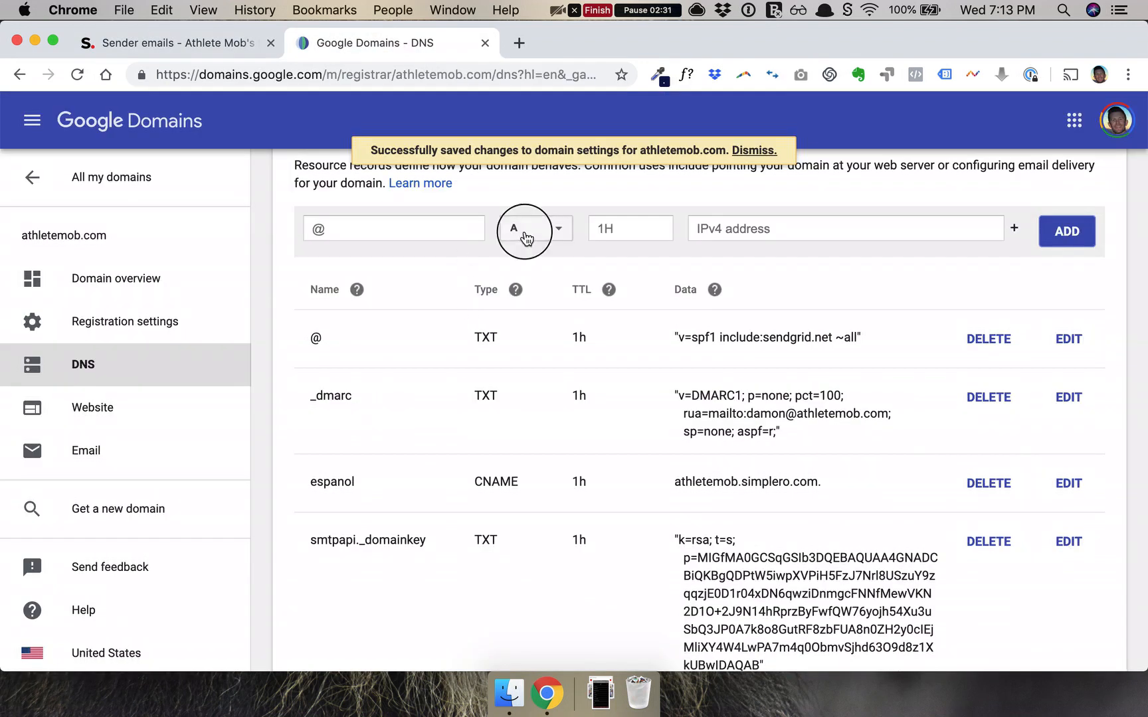
left_click(548, 307)
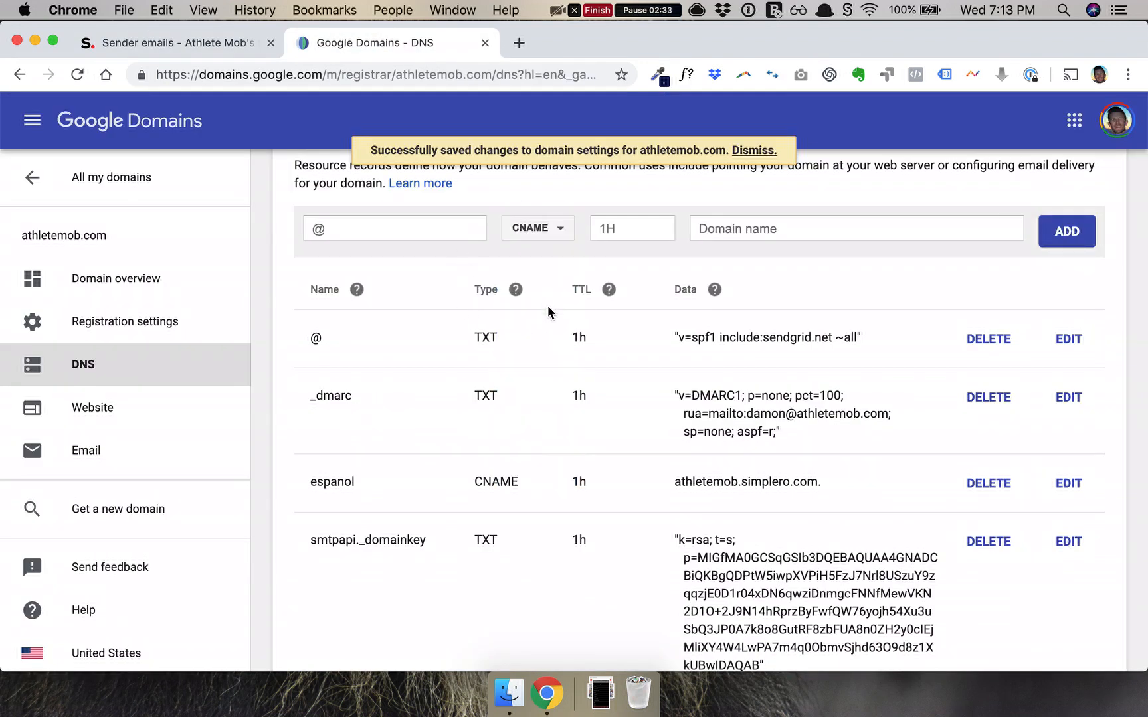
left_click(402, 228)
key("super+v")
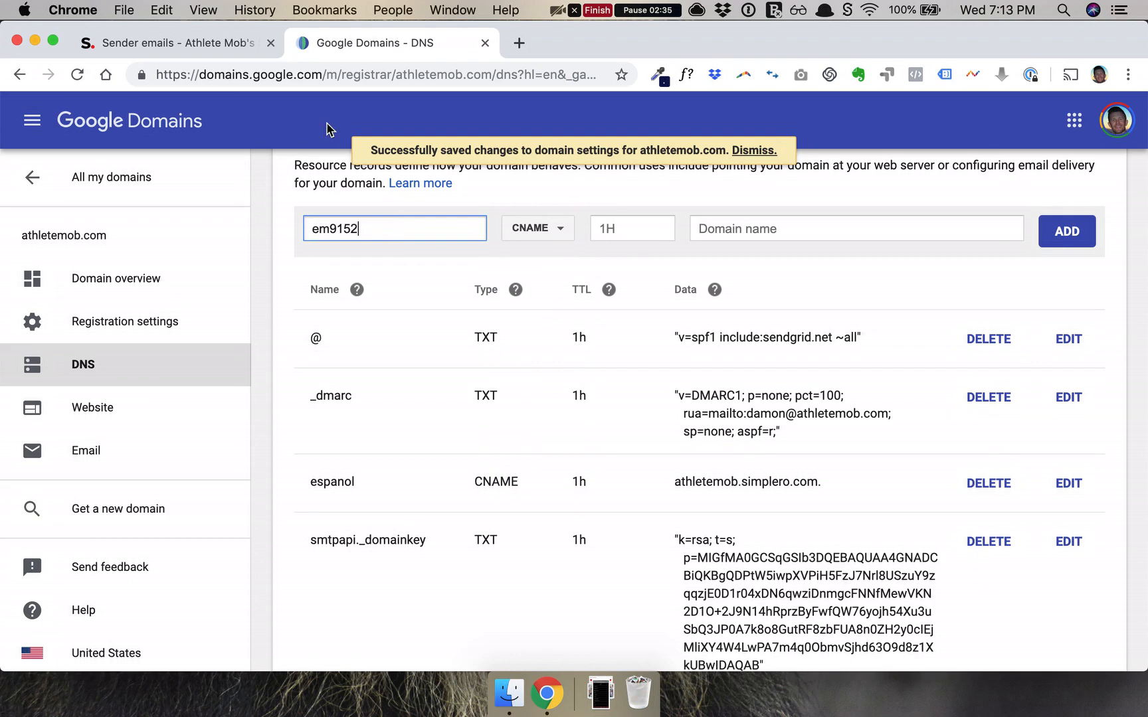
left_click(227, 44)
left_click(730, 503)
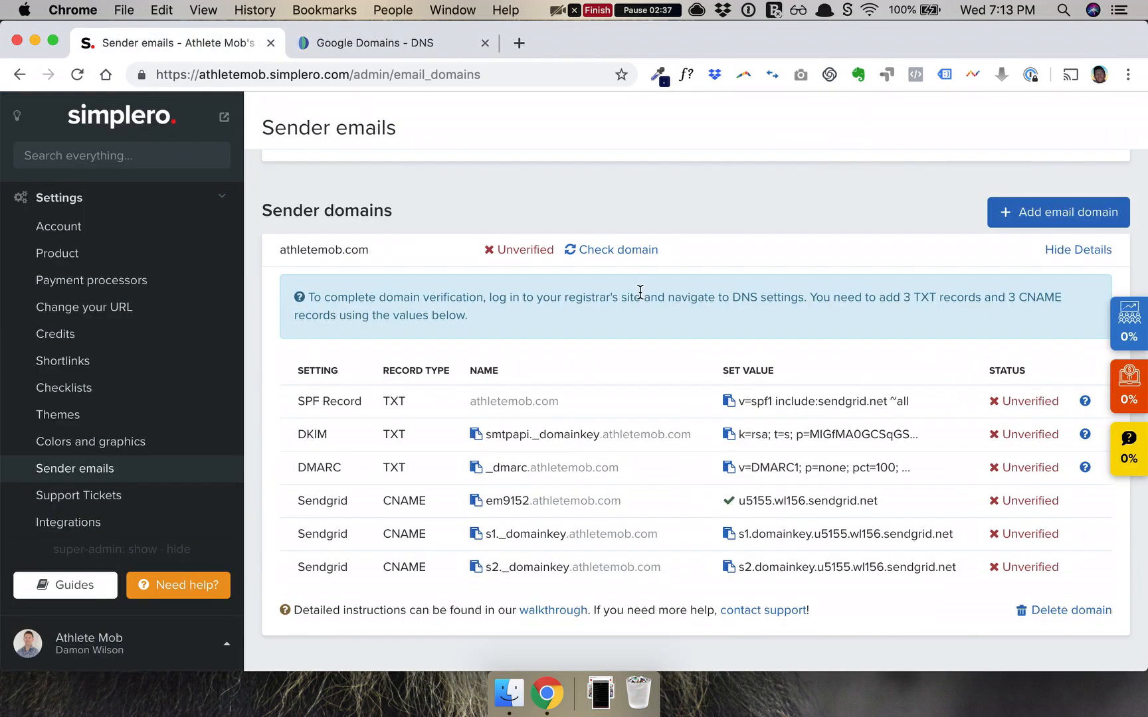
left_click(420, 44)
left_click(987, 238)
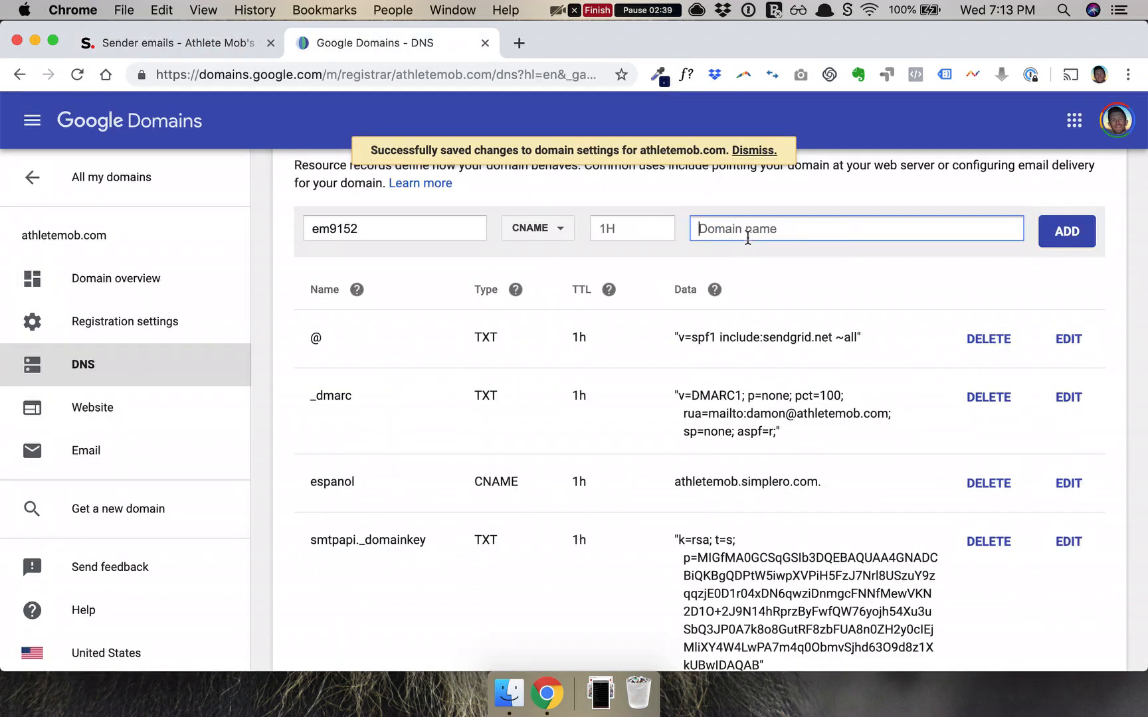
key("super+v")
left_click(1061, 233)
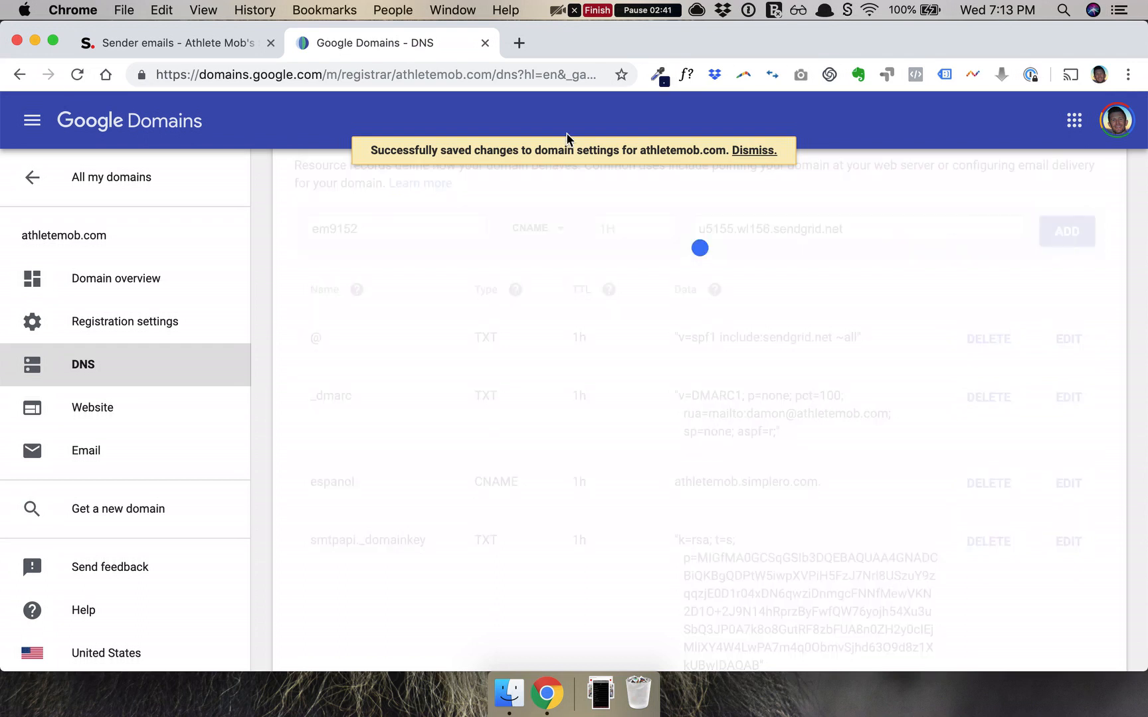
Add the s1._domainkey CNAME record with its sendgrid.net target from Simplero.
left_click(219, 44)
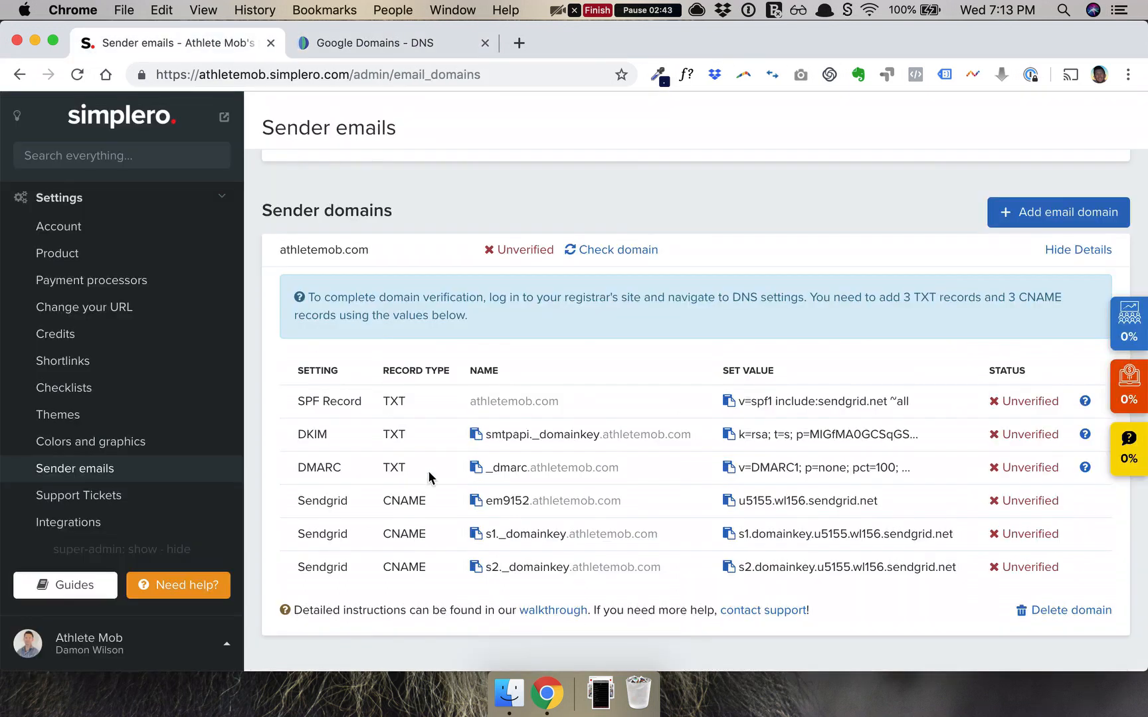
left_click(475, 534)
left_click(424, 52)
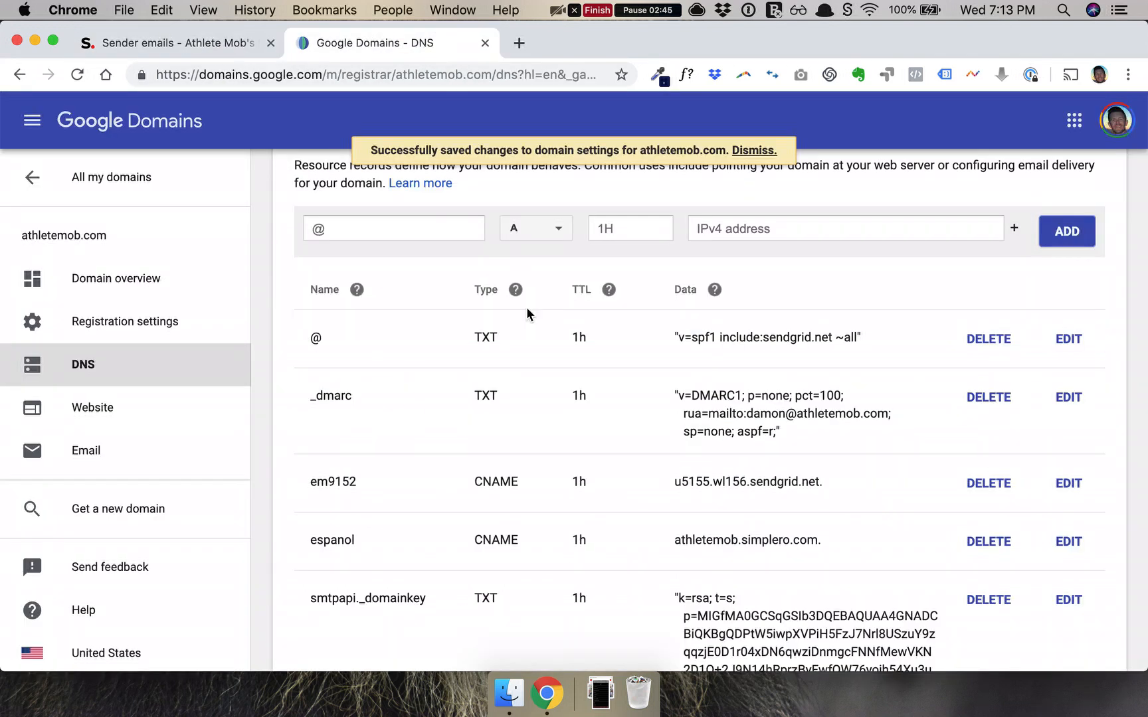
left_click(390, 226)
key("super+v")
left_click(538, 233)
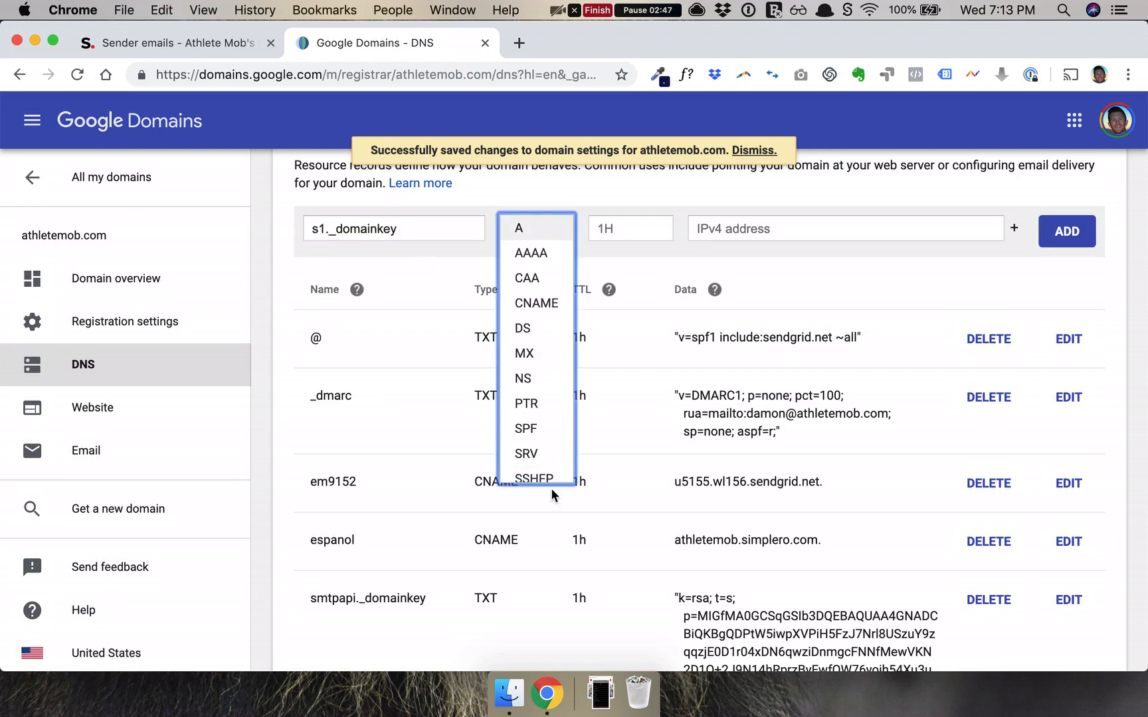
left_click(534, 304)
left_click(178, 44)
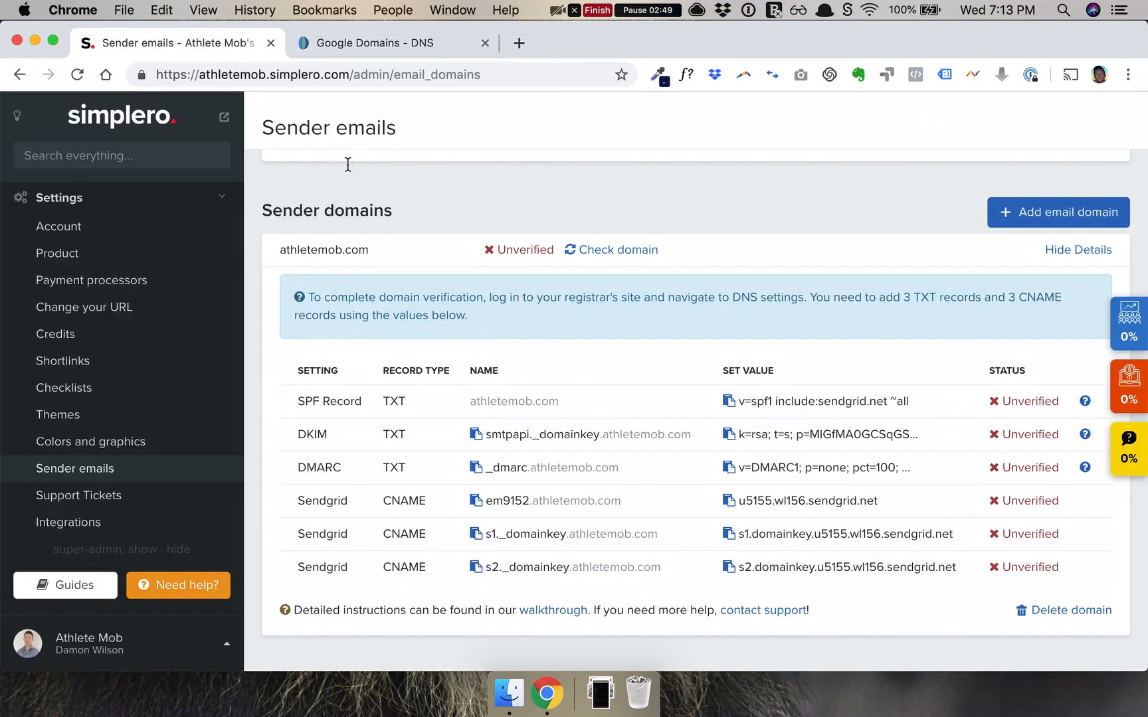
left_click(729, 534)
left_click(439, 42)
left_click(714, 229)
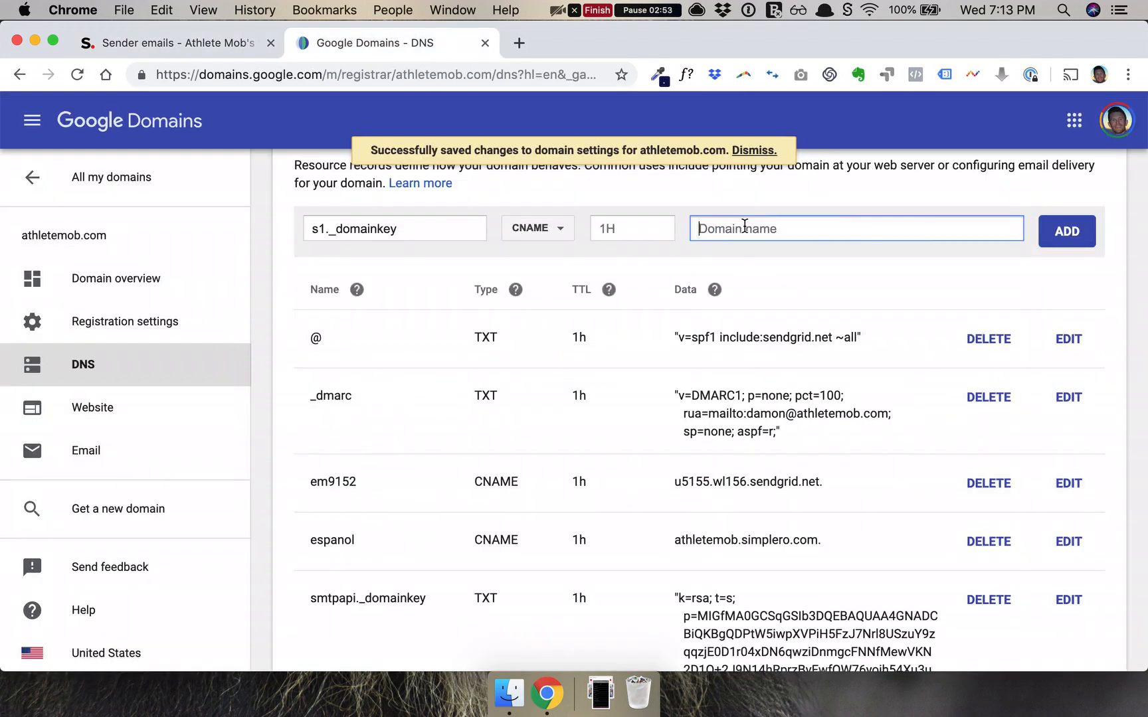
key("super+v")
left_click(1061, 233)
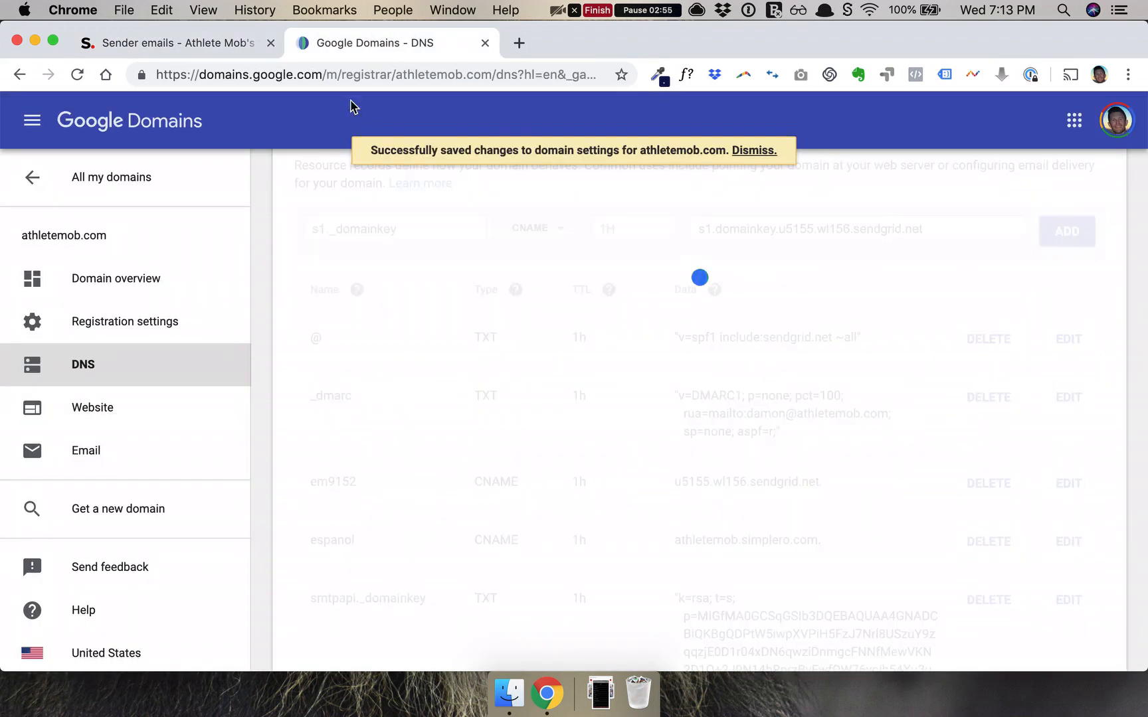
Add the s2._domainkey CNAME record with its sendgrid.net target from Simplero.
left_click(200, 45)
left_click(475, 567)
key("ctrl+Tab")
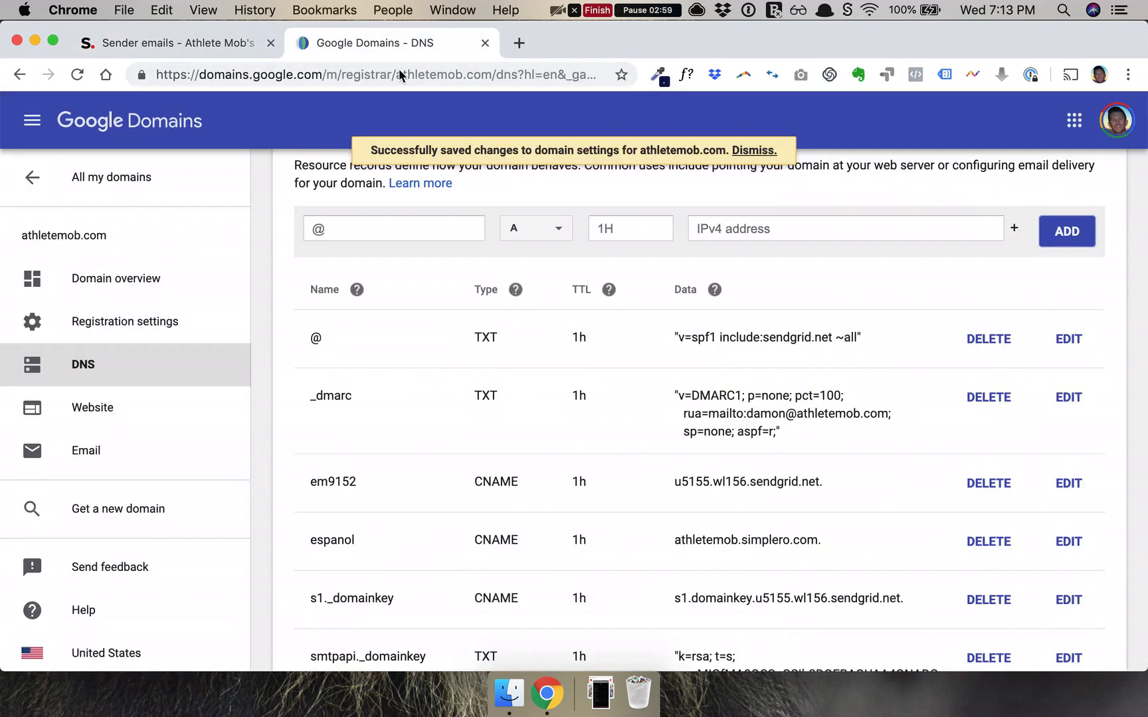
left_click(550, 221)
scroll(526, 418, "down", 2)
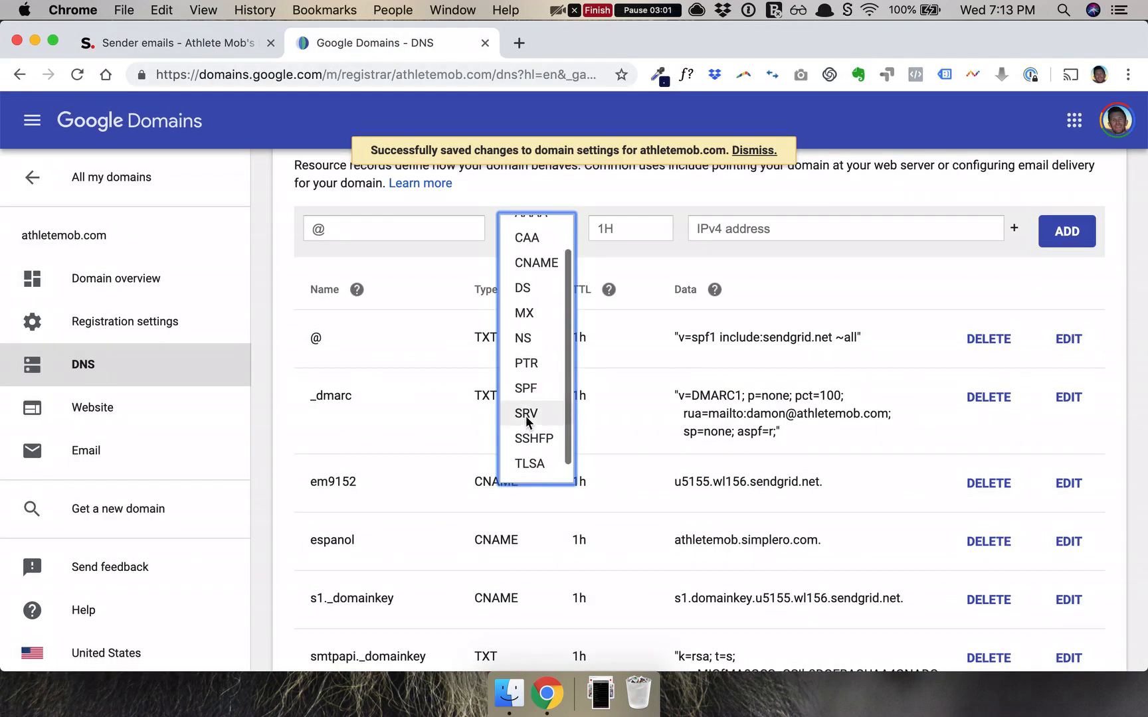
left_click(536, 262)
left_click(359, 228)
key("super+v")
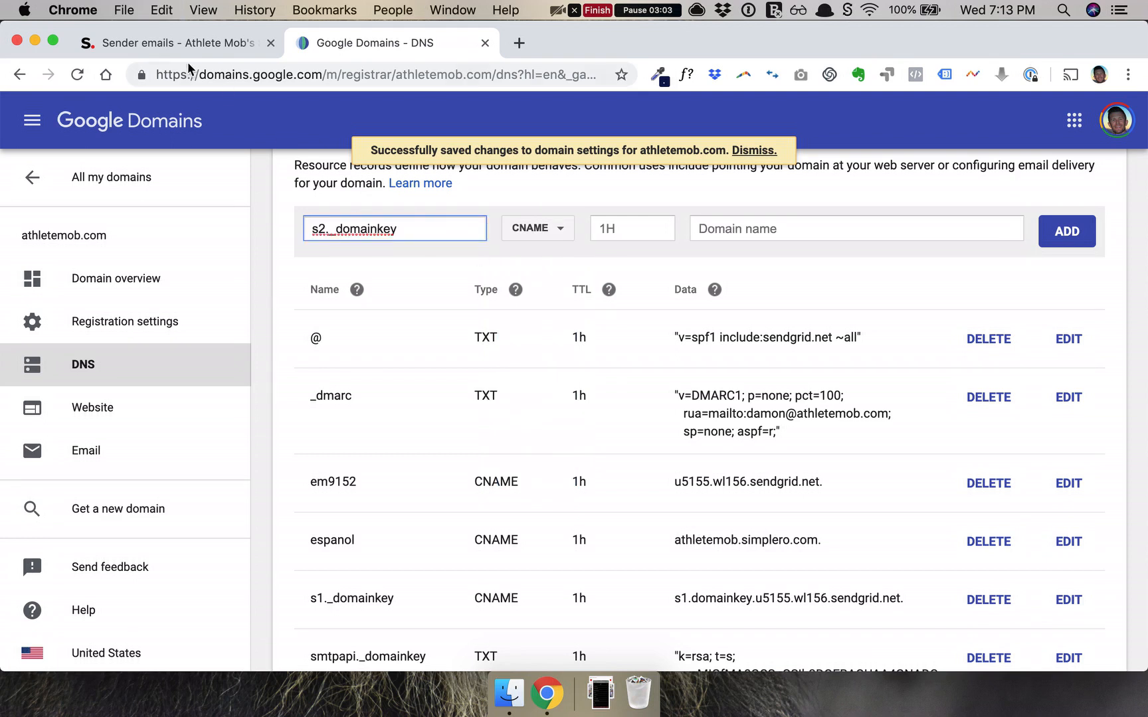
left_click(183, 45)
left_click(729, 567)
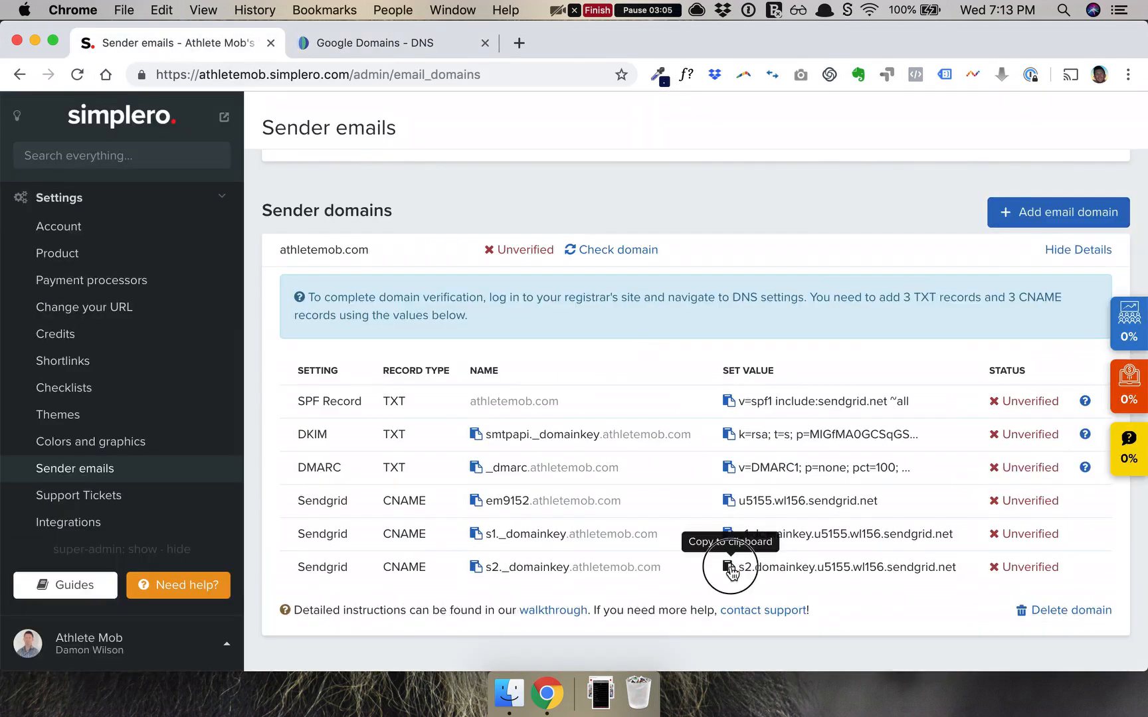
left_click(402, 42)
left_click(750, 231)
key("super+v")
left_click(1076, 236)
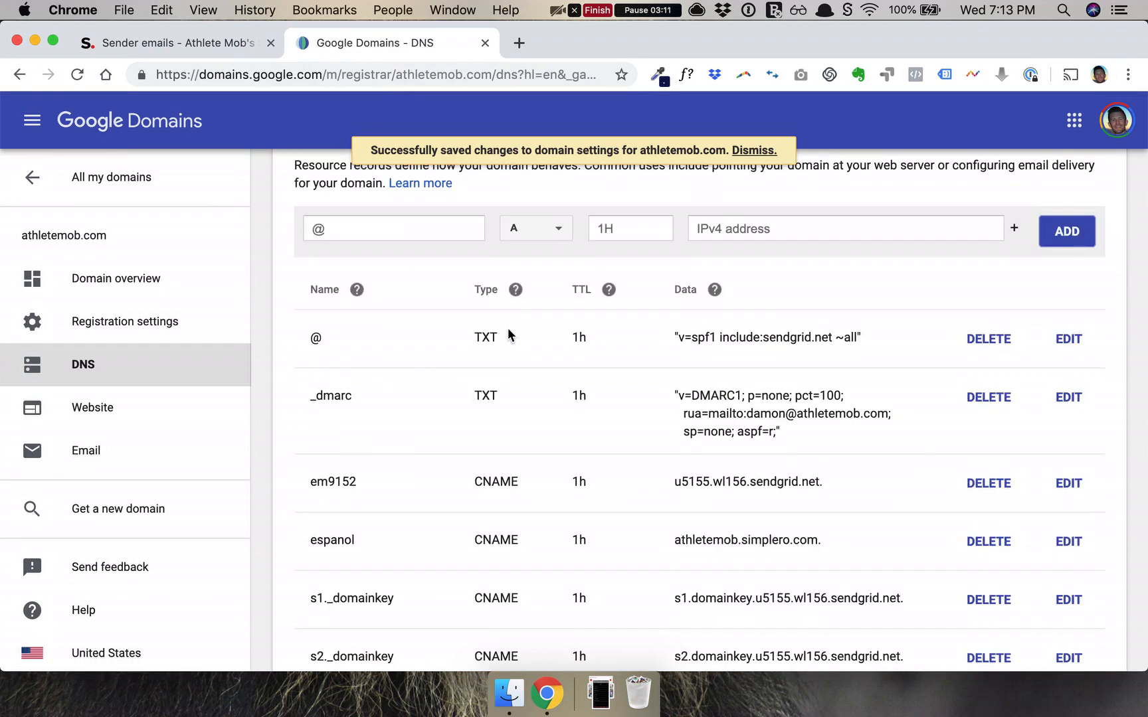
scroll(515, 469, "down", 1)
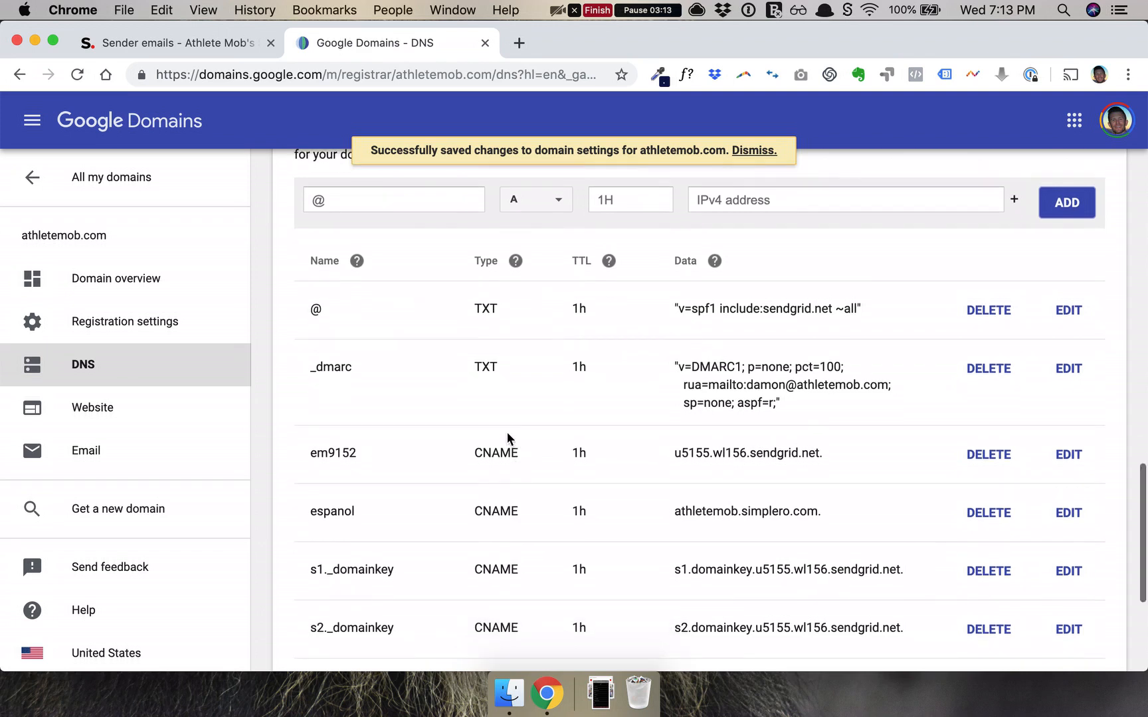
Recheck athletemob.com and confirm in its details that all six DNS records show Verified.
left_click(228, 42)
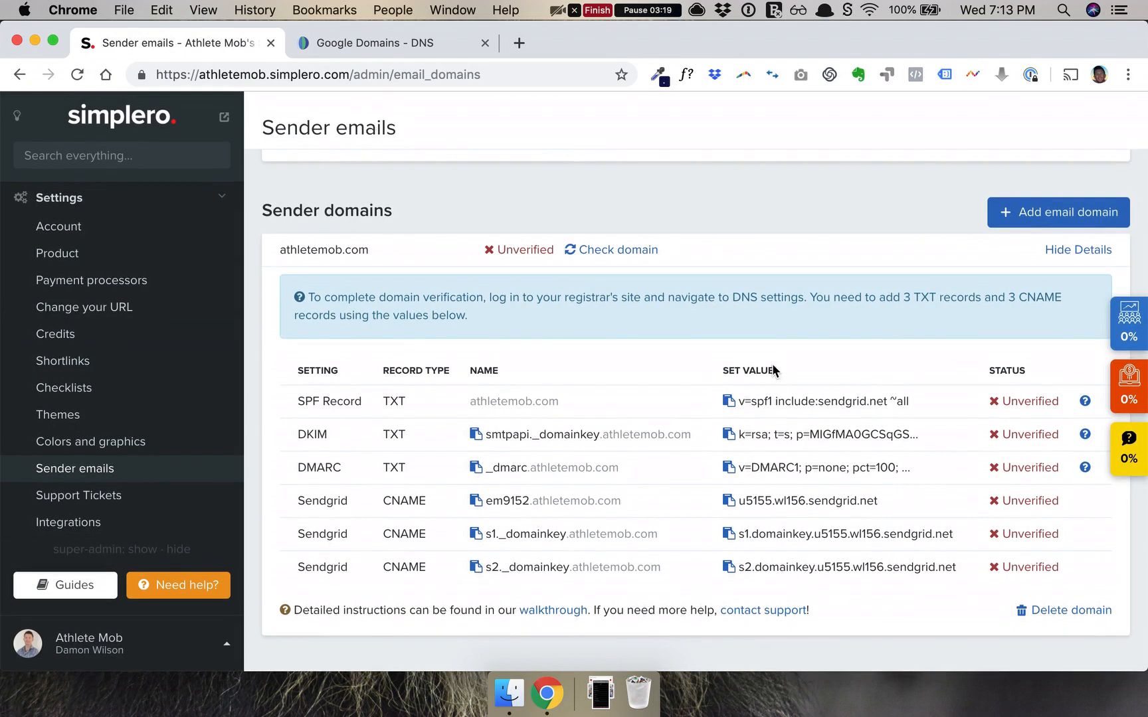
left_click(606, 255)
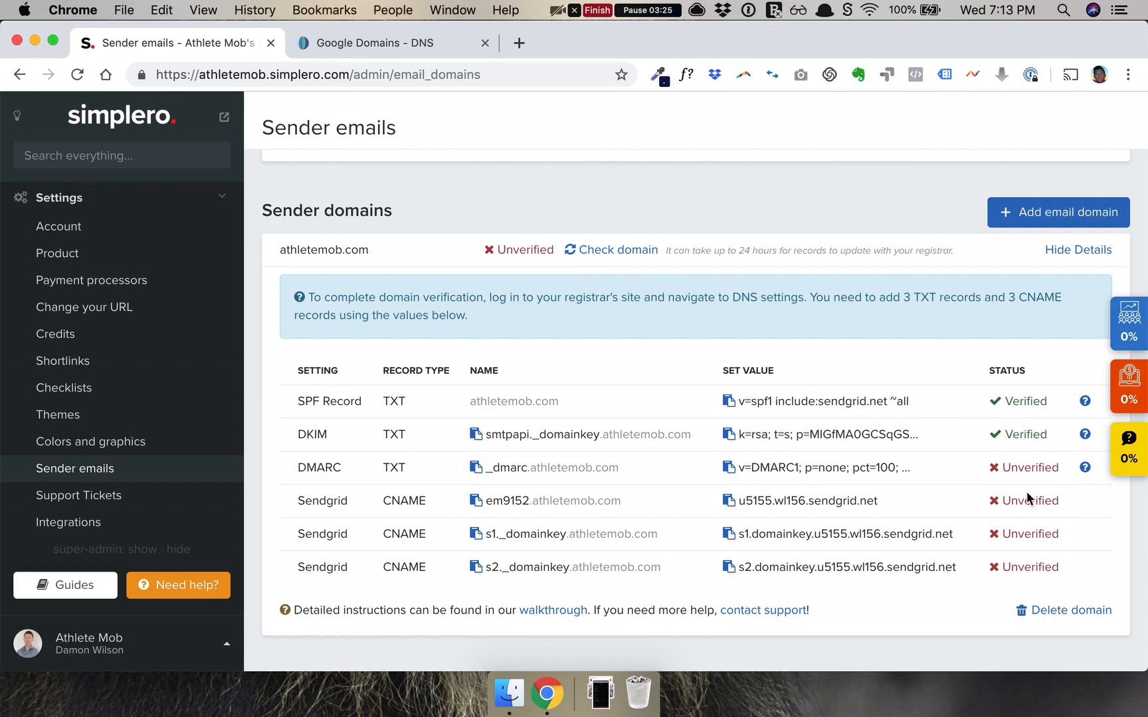
left_click_drag(671, 253, 815, 251)
left_click(848, 255)
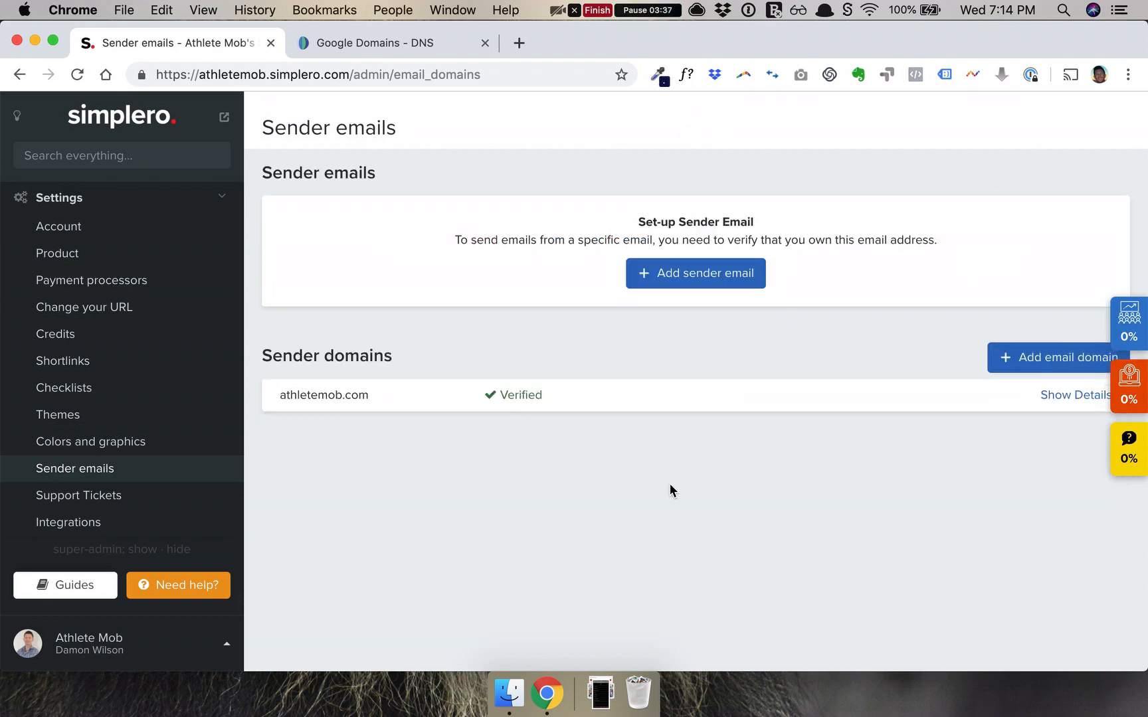
left_click(1047, 398)
scroll(899, 505, "down", 2)
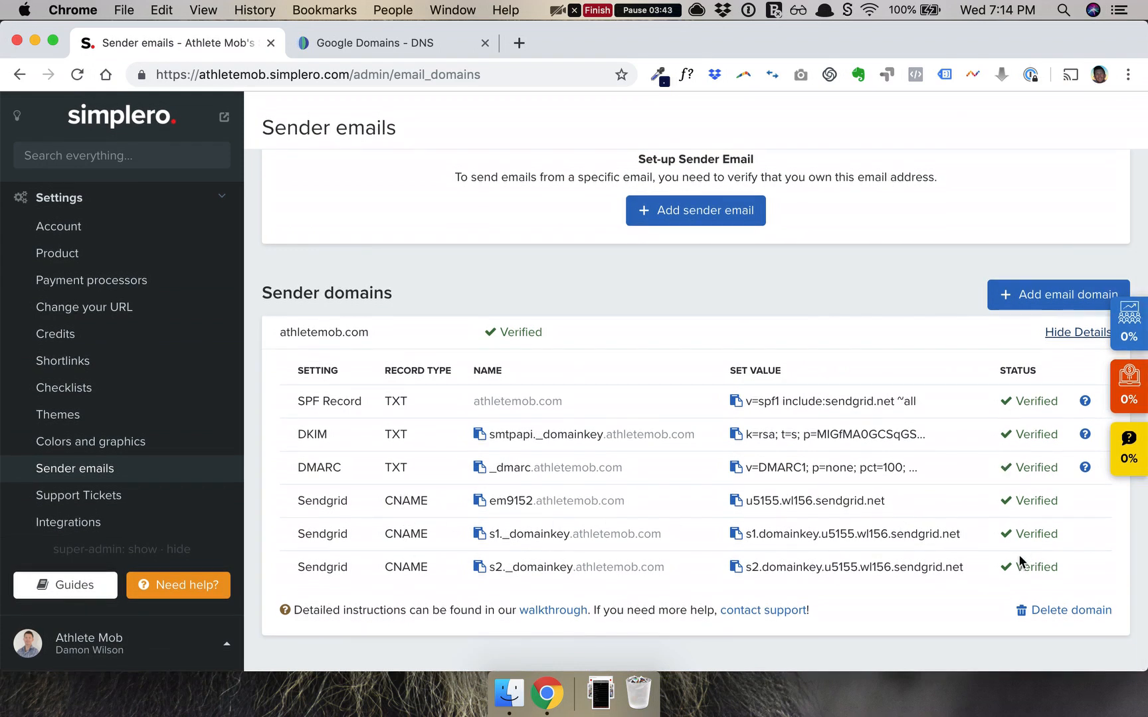
left_click(1048, 333)
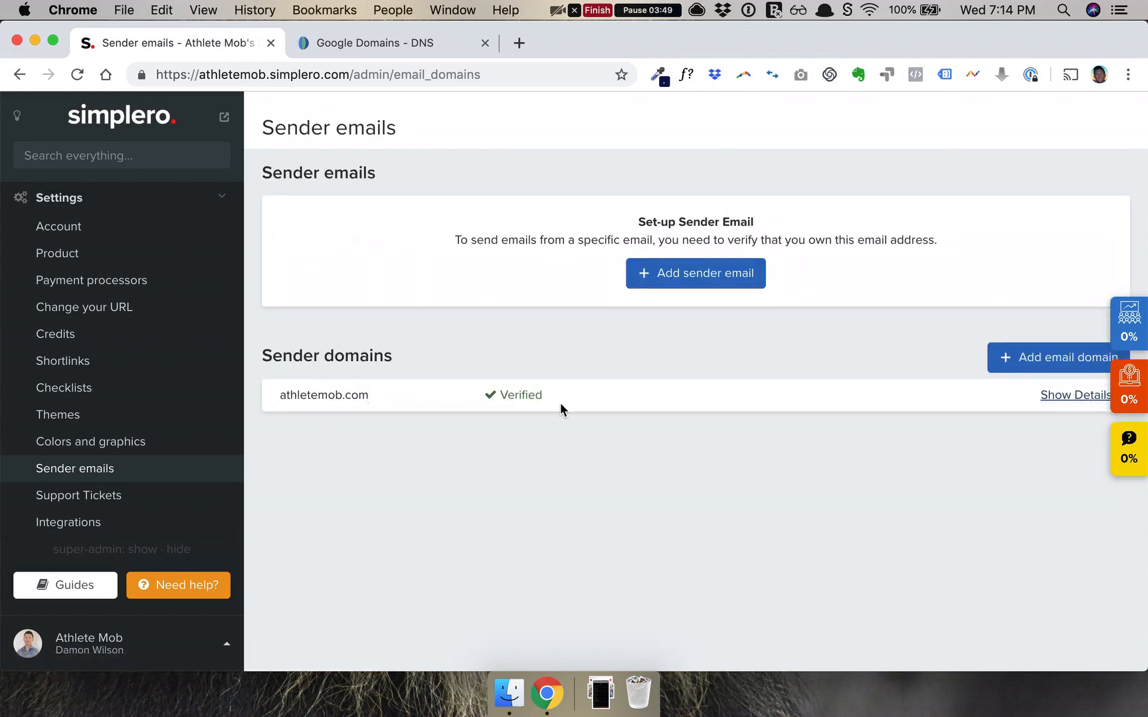
Add a sender email address at athletemob.com and save it.
left_click(717, 284)
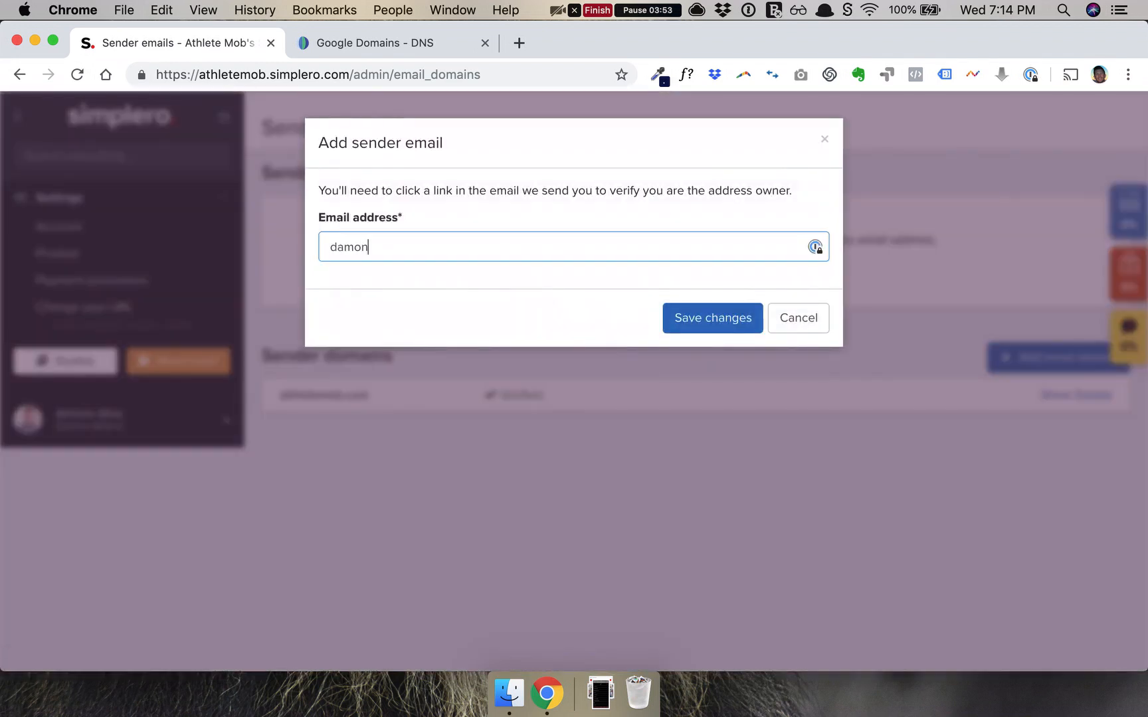
left_click(676, 317)
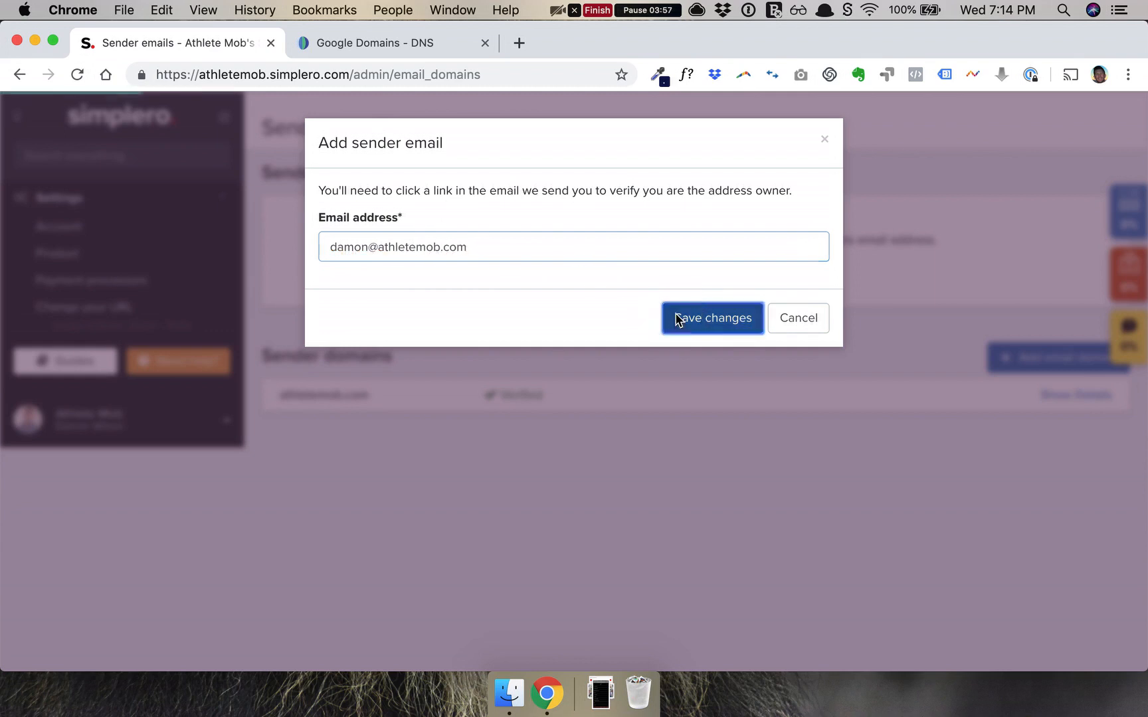